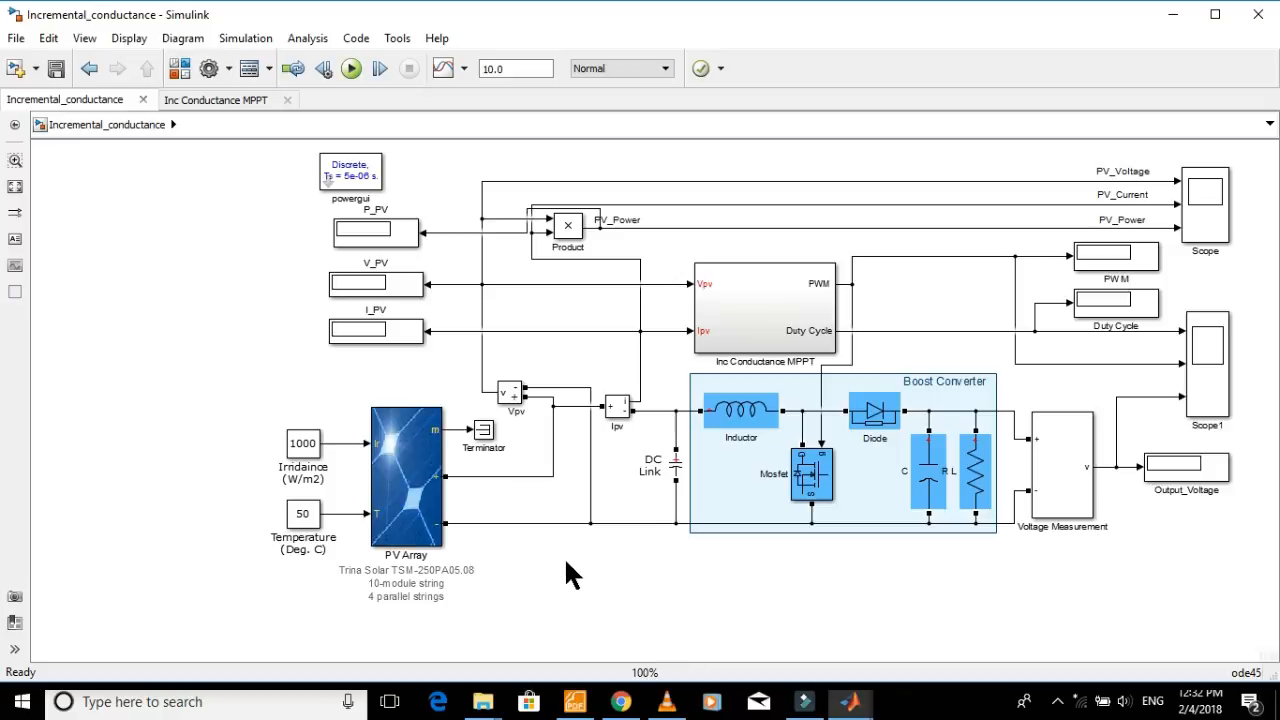
Open the PV Array block's parameters and change the module selection to User-defined
left_click(425, 510)
left_click(467, 363)
left_click(410, 453)
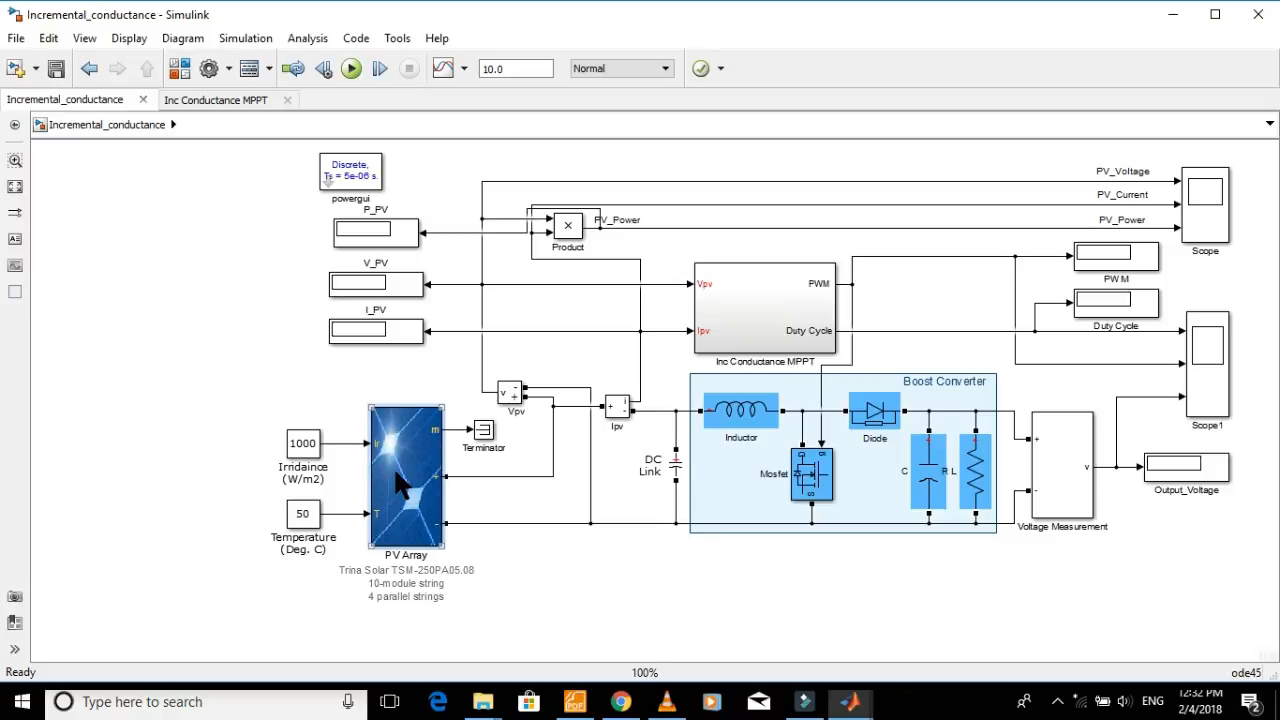
double_click(396, 470)
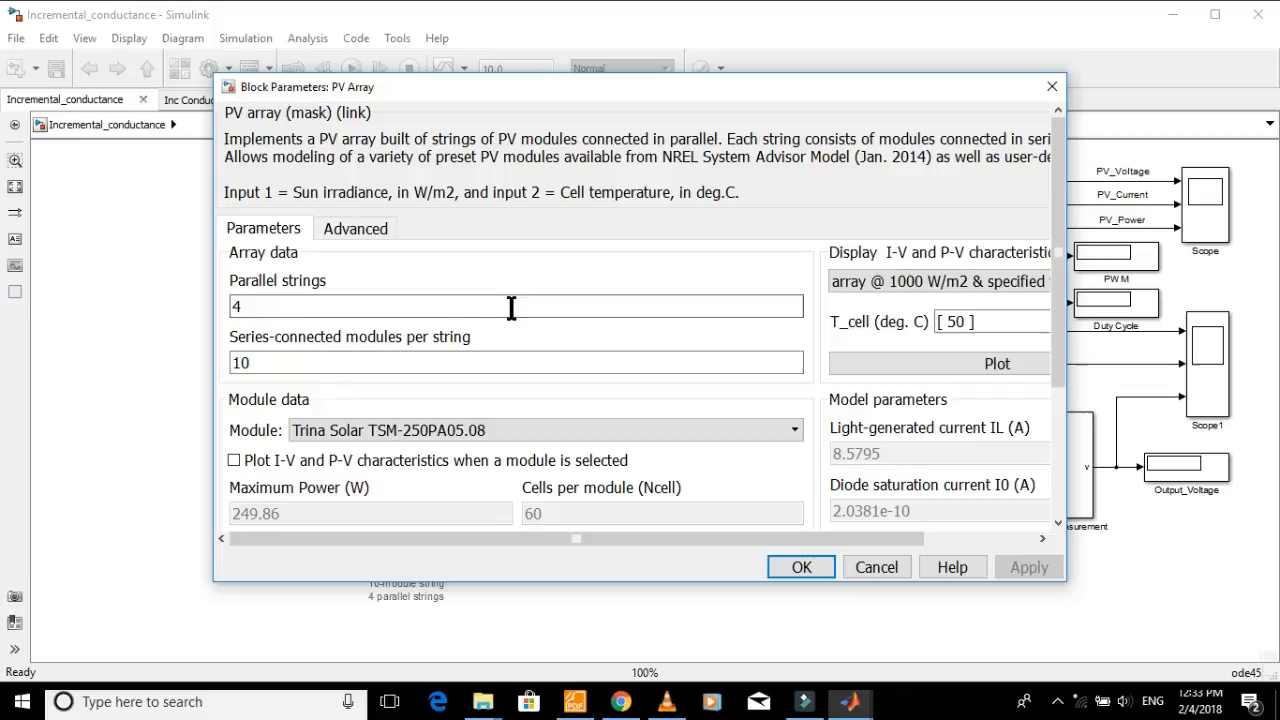
left_click(771, 430)
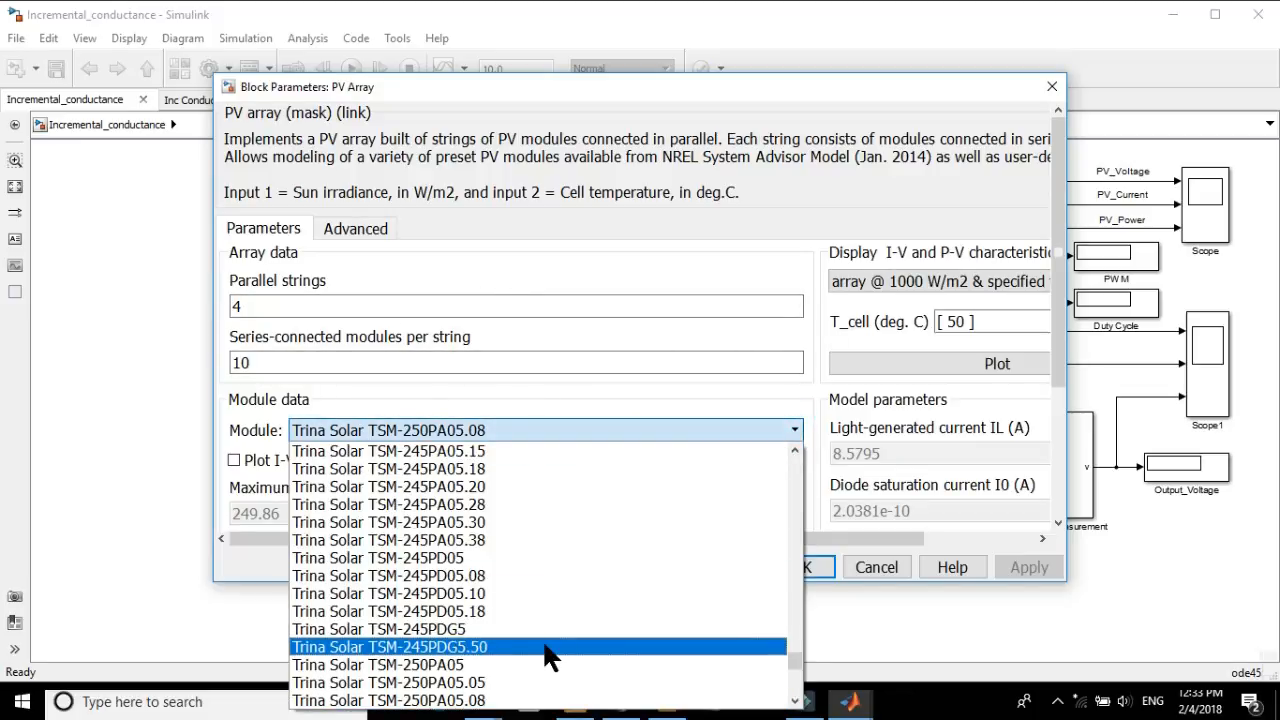
scroll(588, 540, "up", 10)
scroll(517, 521, "up", 20)
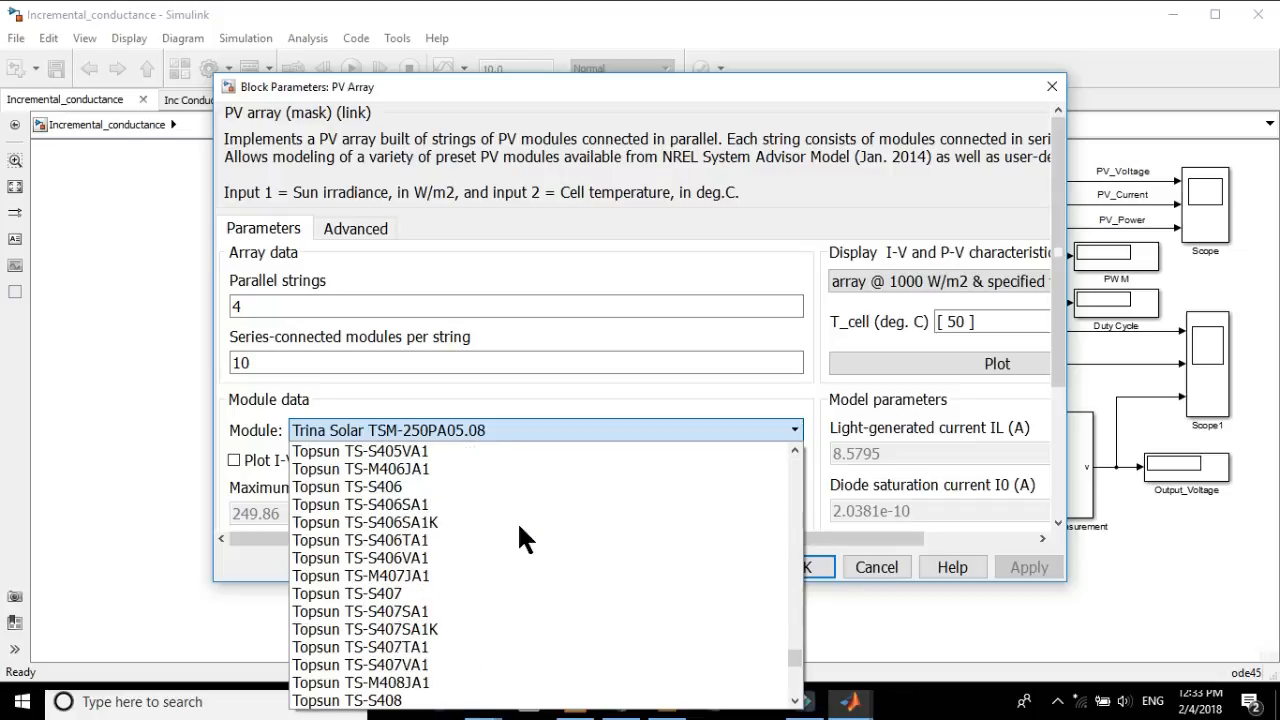
scroll(469, 500, "up", 6)
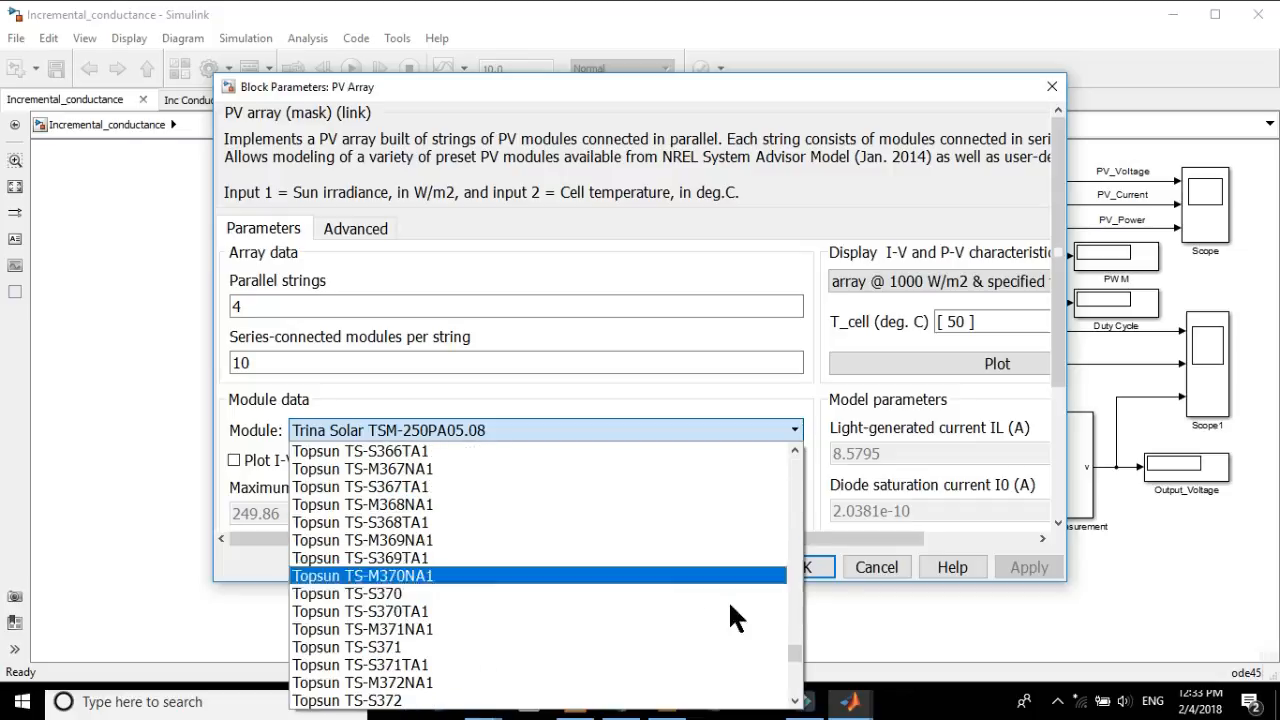
left_click_drag(796, 660, 778, 432)
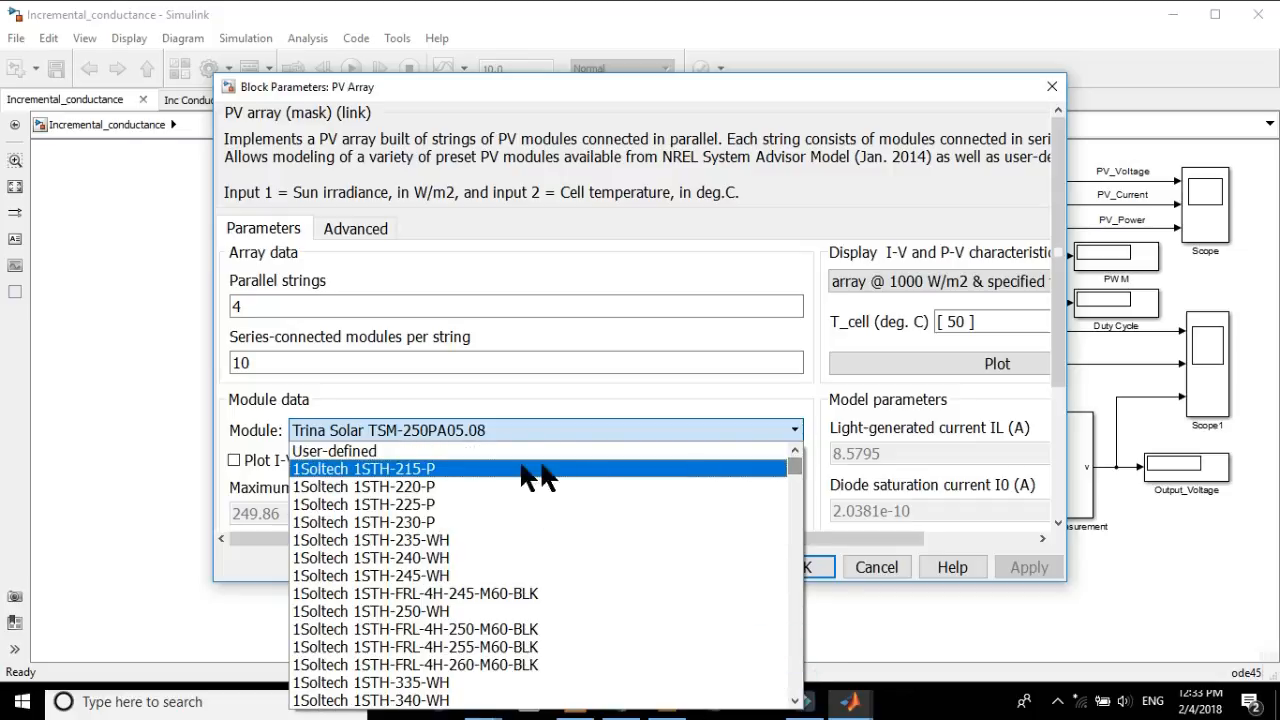
left_click(343, 451)
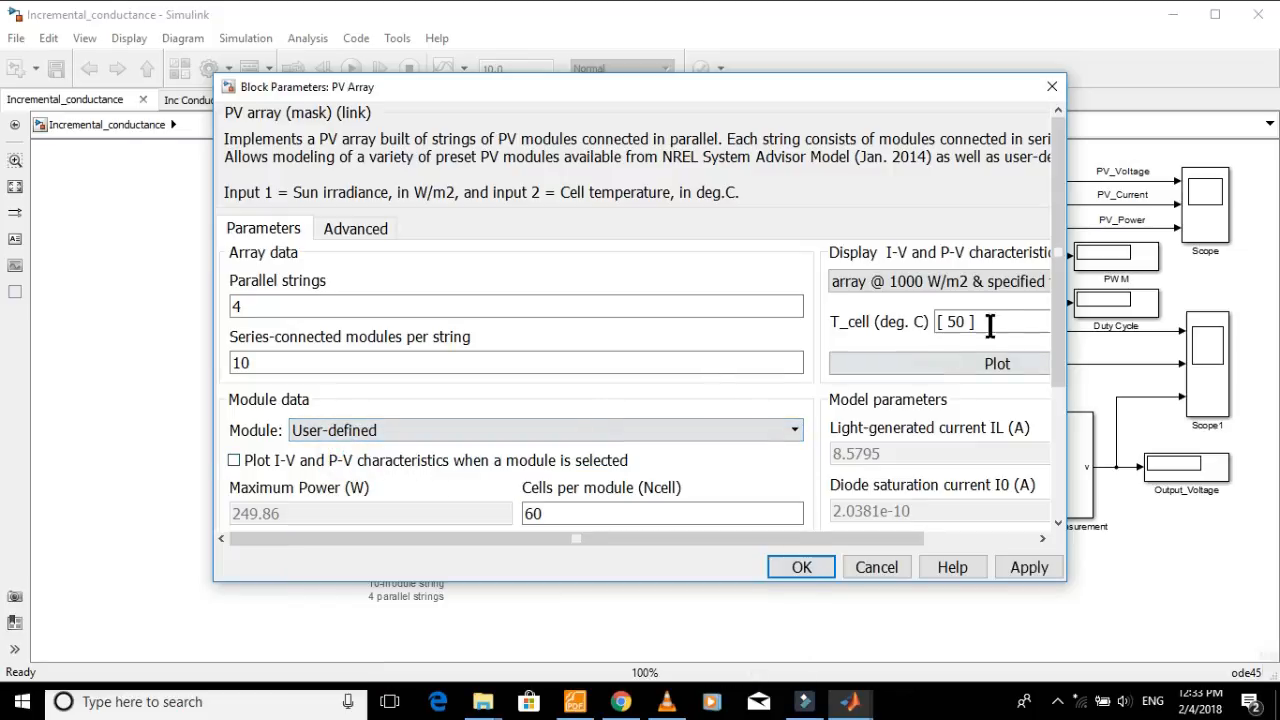
Review the PV Array's user-defined module data, parallel strings and series-connected modules, and discard the parameter changes
left_click_drag(1063, 320, 1063, 420)
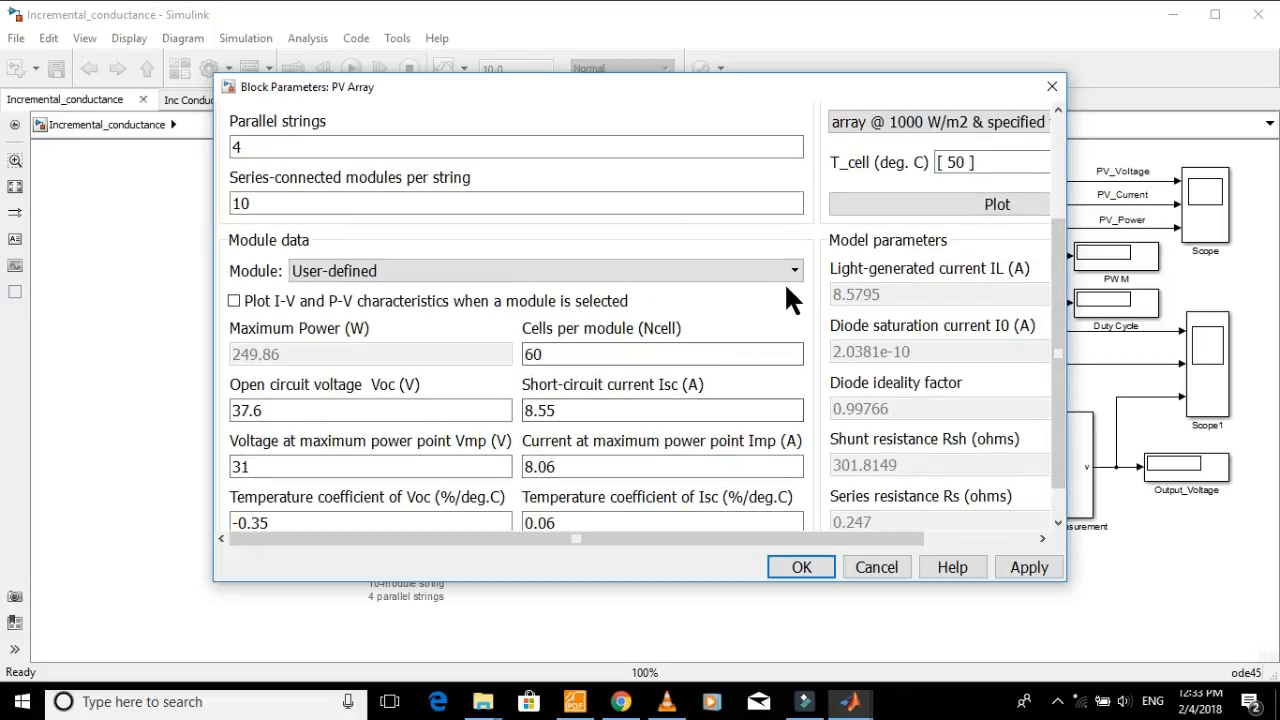
left_click_drag(1056, 377, 1037, 258)
left_click(249, 307)
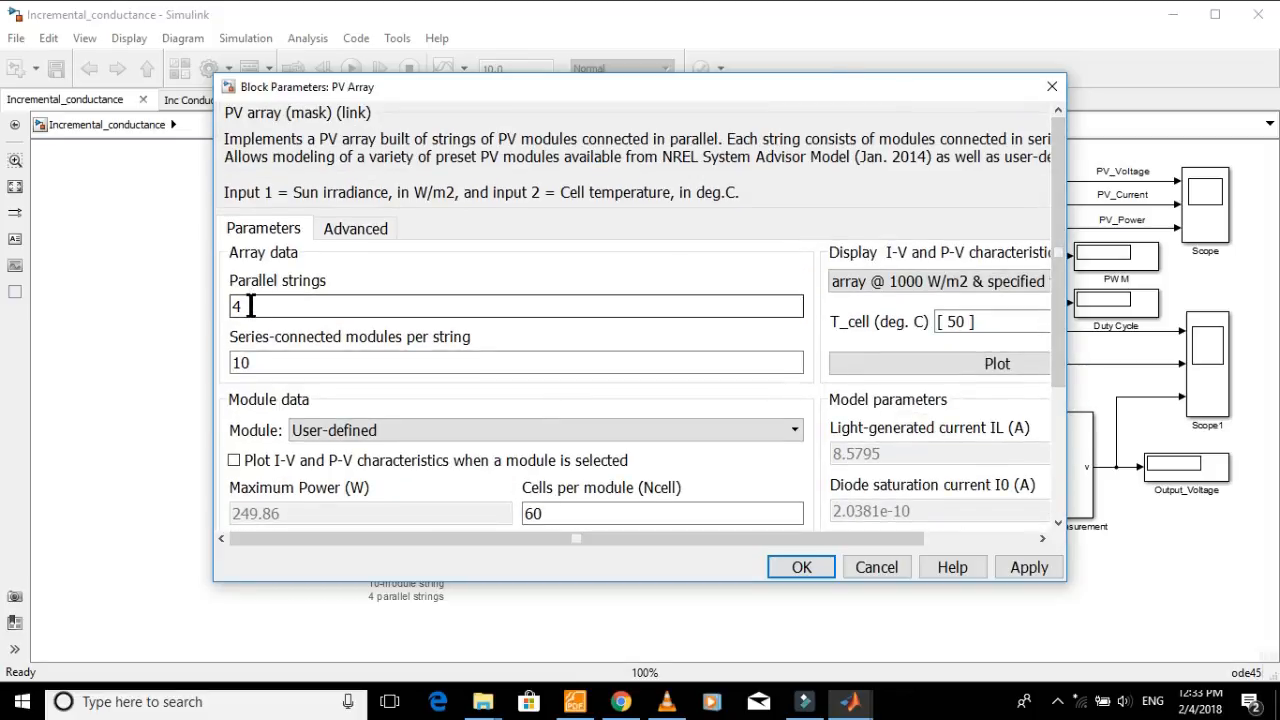
left_click(266, 362)
double_click(267, 362)
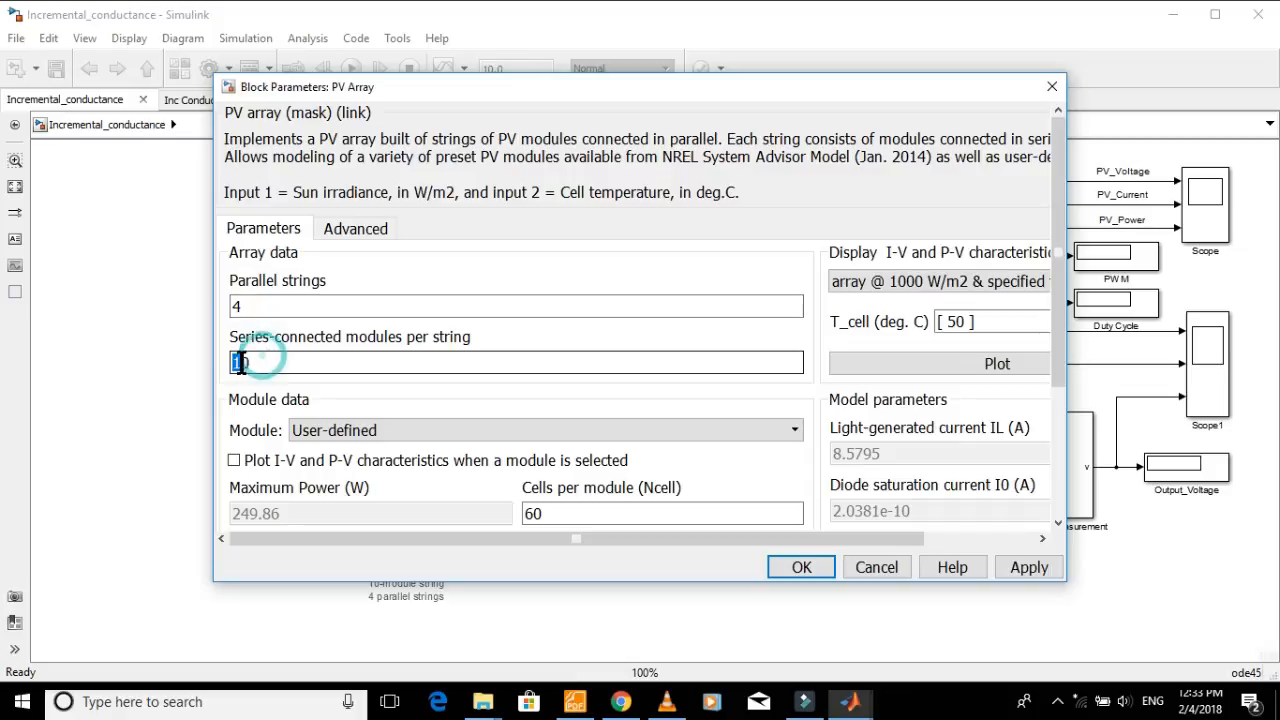
left_click(268, 362)
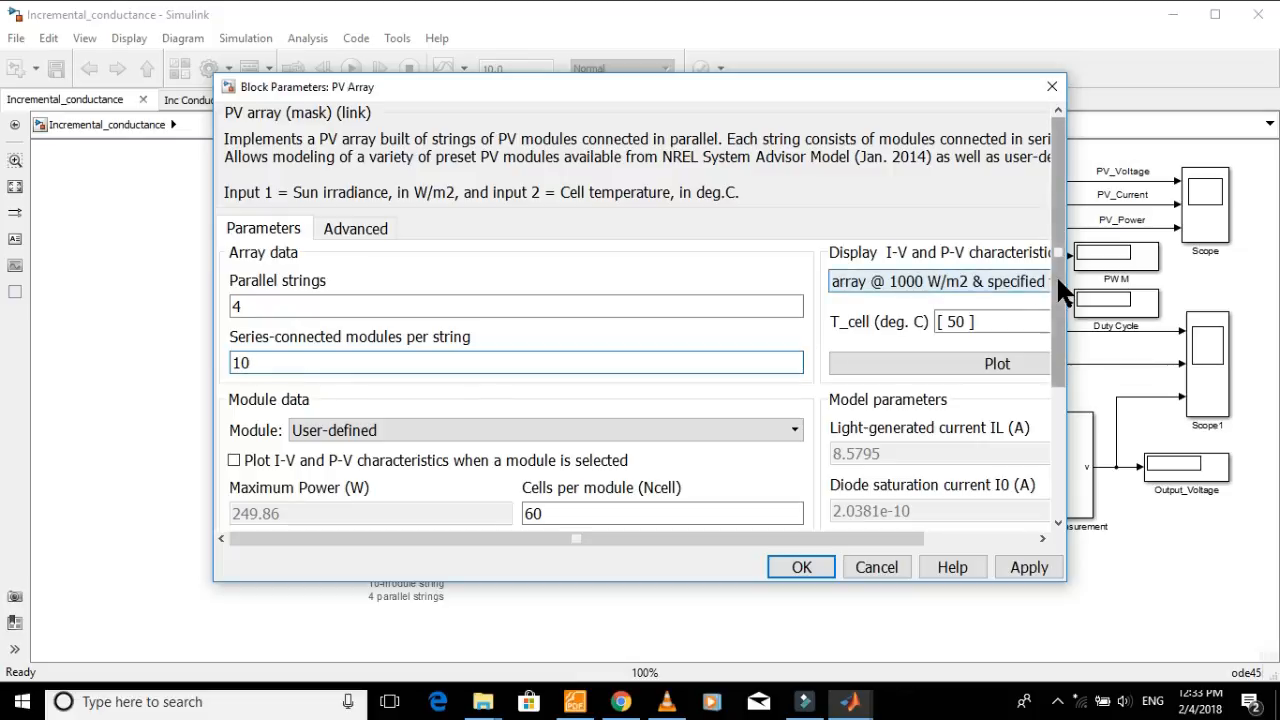
left_click_drag(1068, 280, 1222, 282)
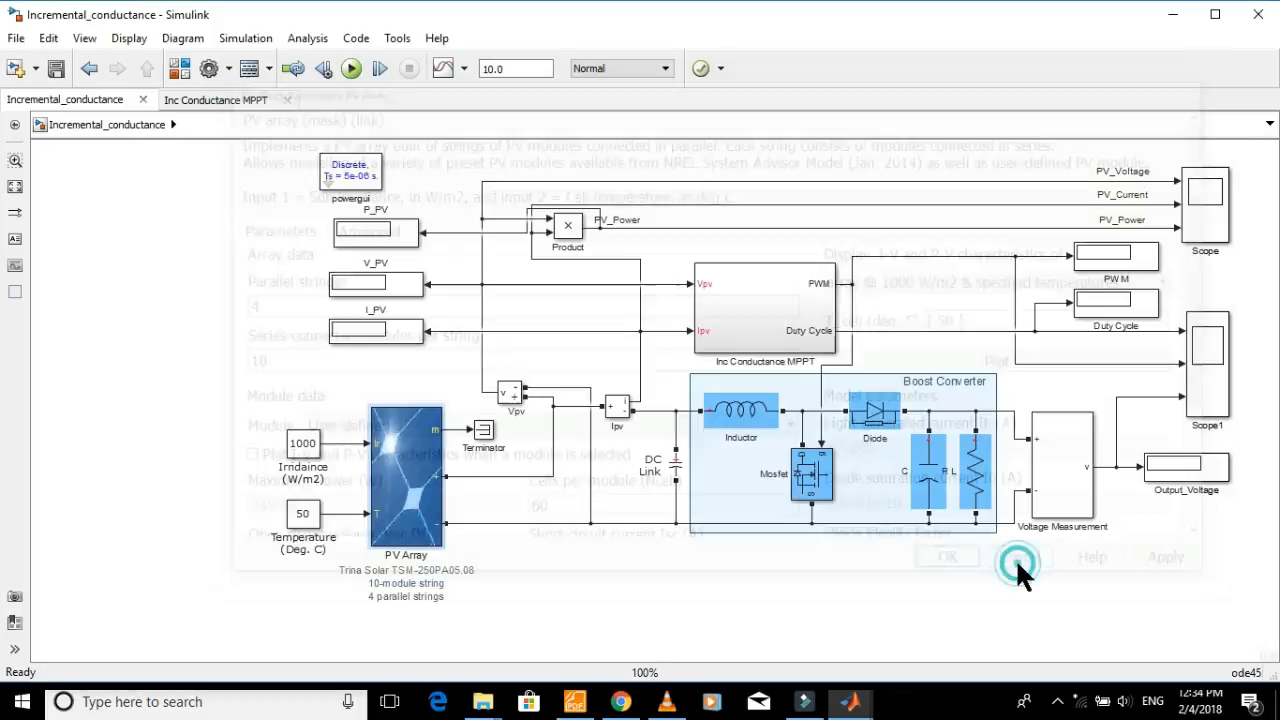
left_click(1022, 572)
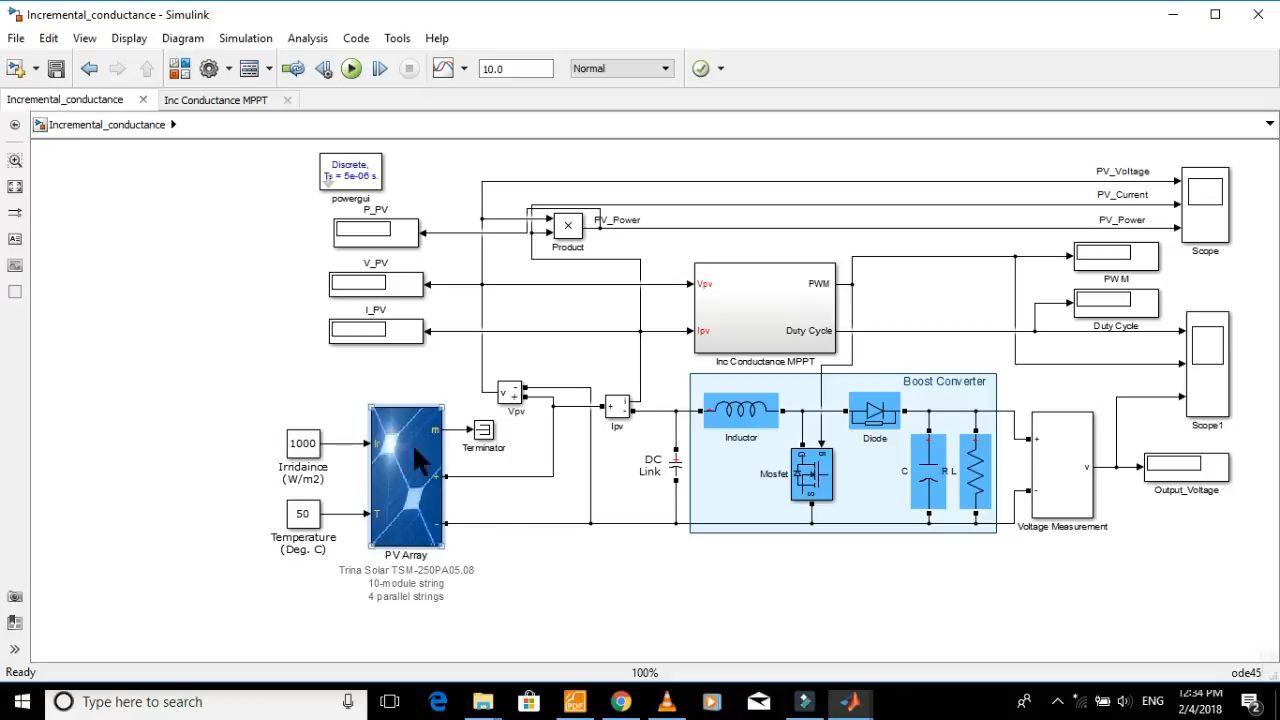
Inspect the constant values of the irradiance and temperature source blocks feeding the PV Array
left_click(312, 513)
left_click_drag(255, 401, 334, 551)
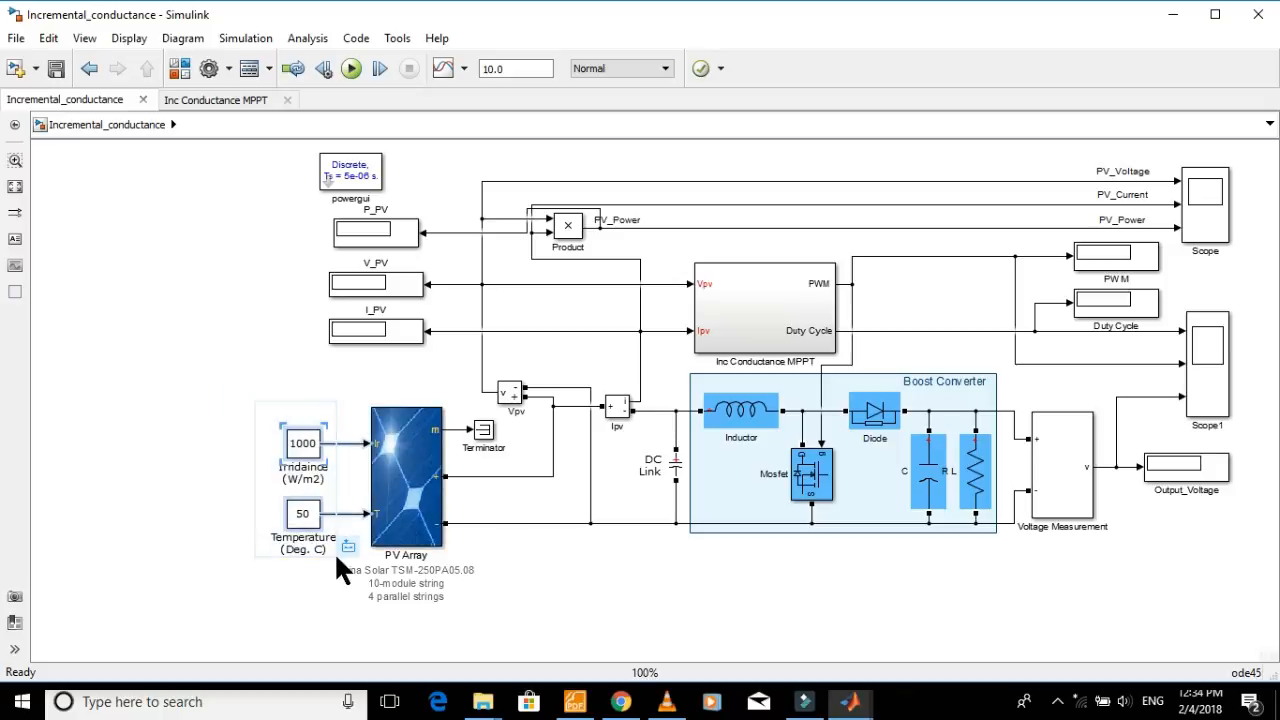
left_click(230, 480)
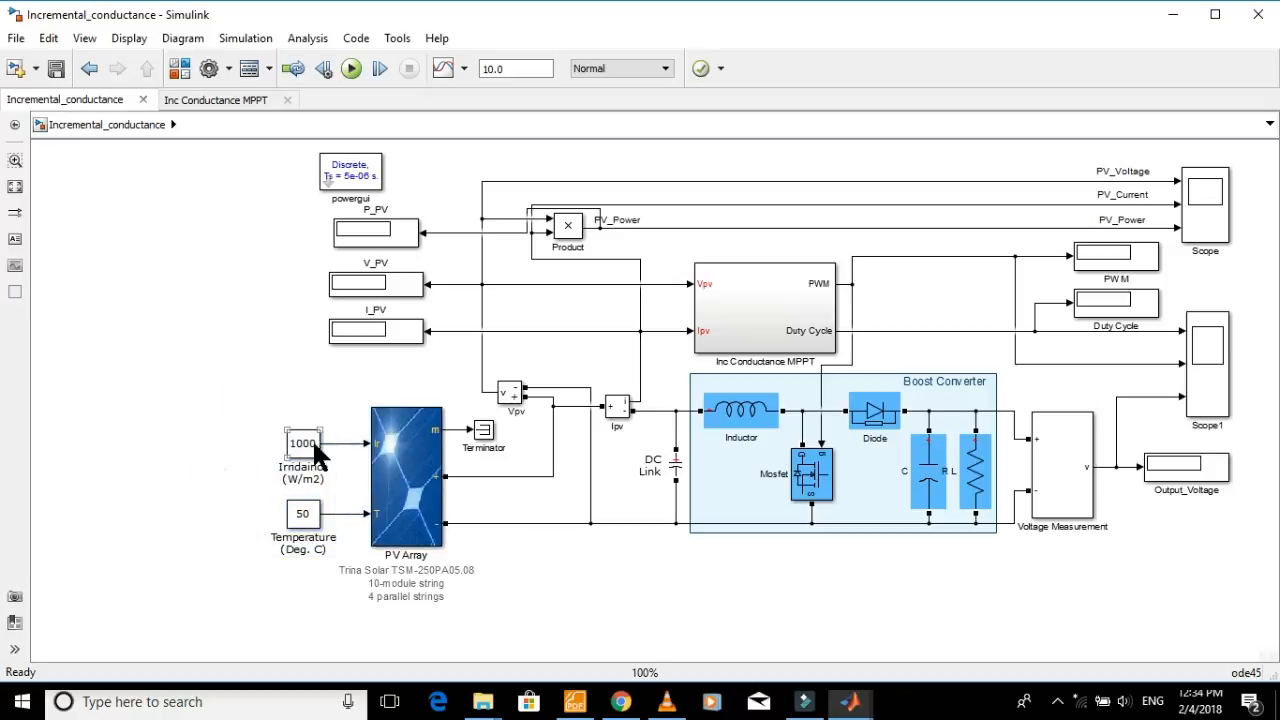
left_click(312, 517)
left_click(301, 446)
double_click(301, 446)
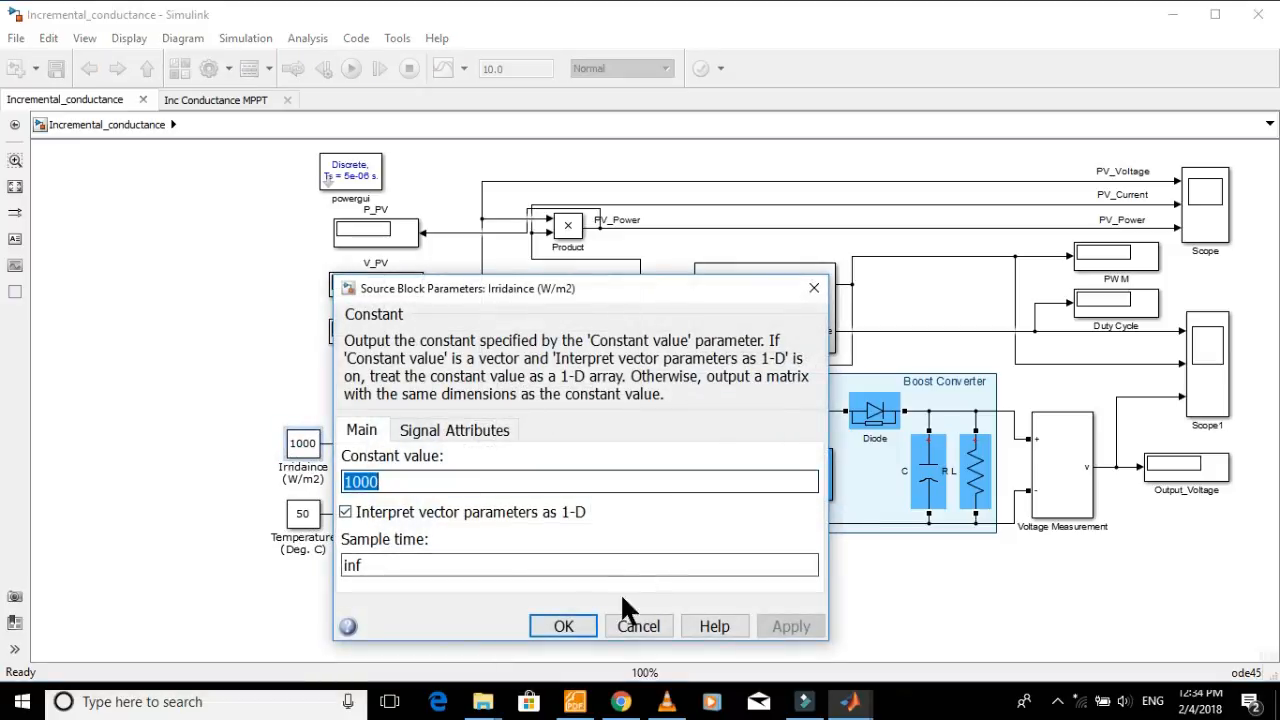
left_click(567, 622)
double_click(303, 515)
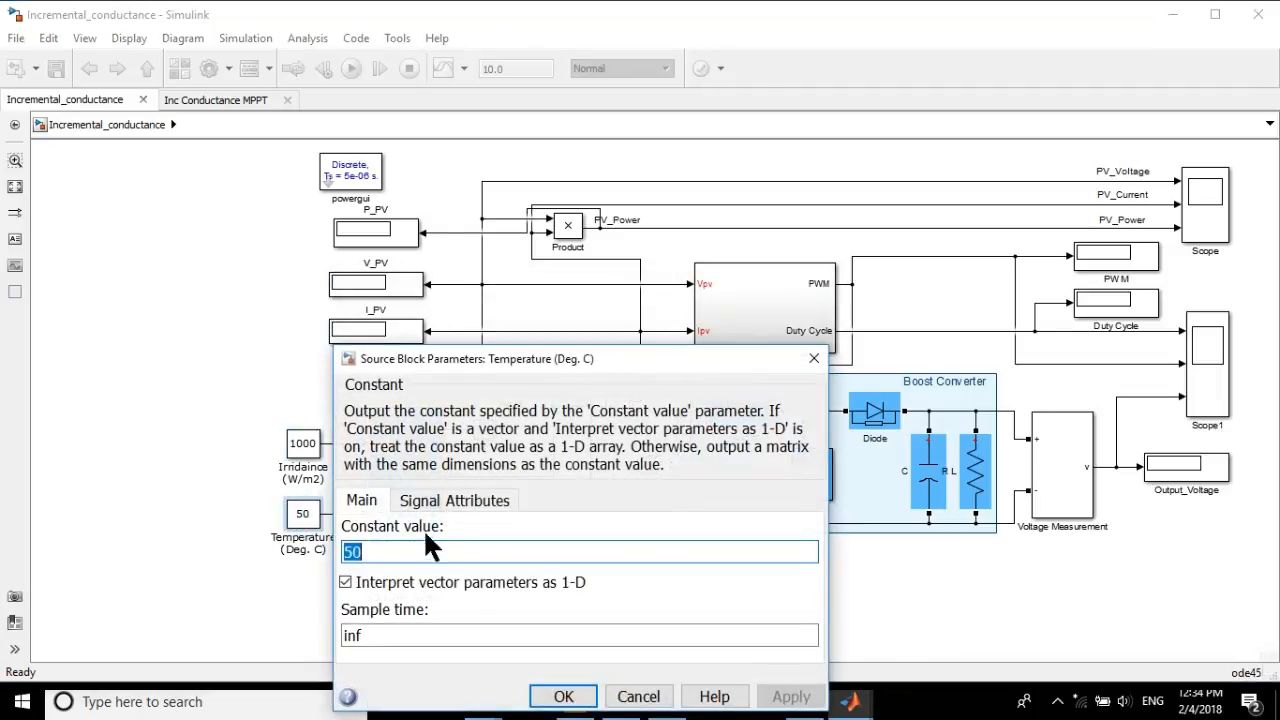
left_click(566, 691)
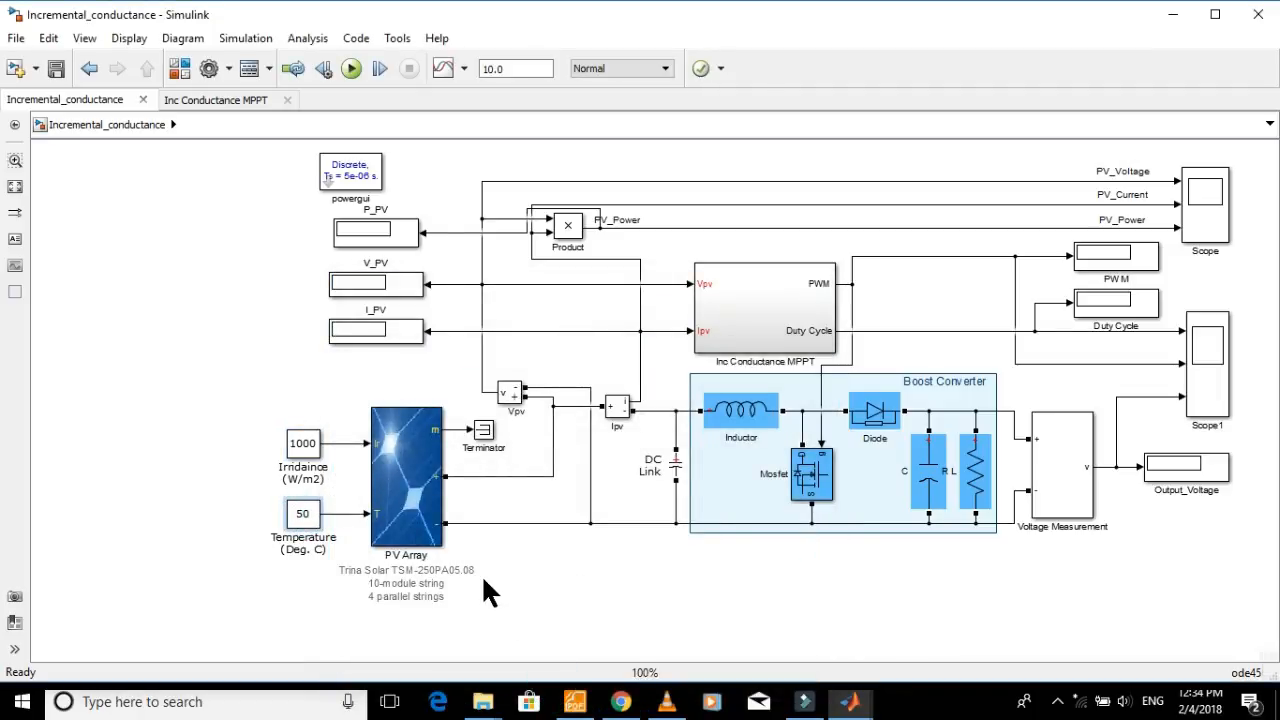
Add a Bus Selector from the Commonly Used Blocks library to the empty area beside the V_PV and I_PV displays
left_click(487, 440)
left_click(850, 701)
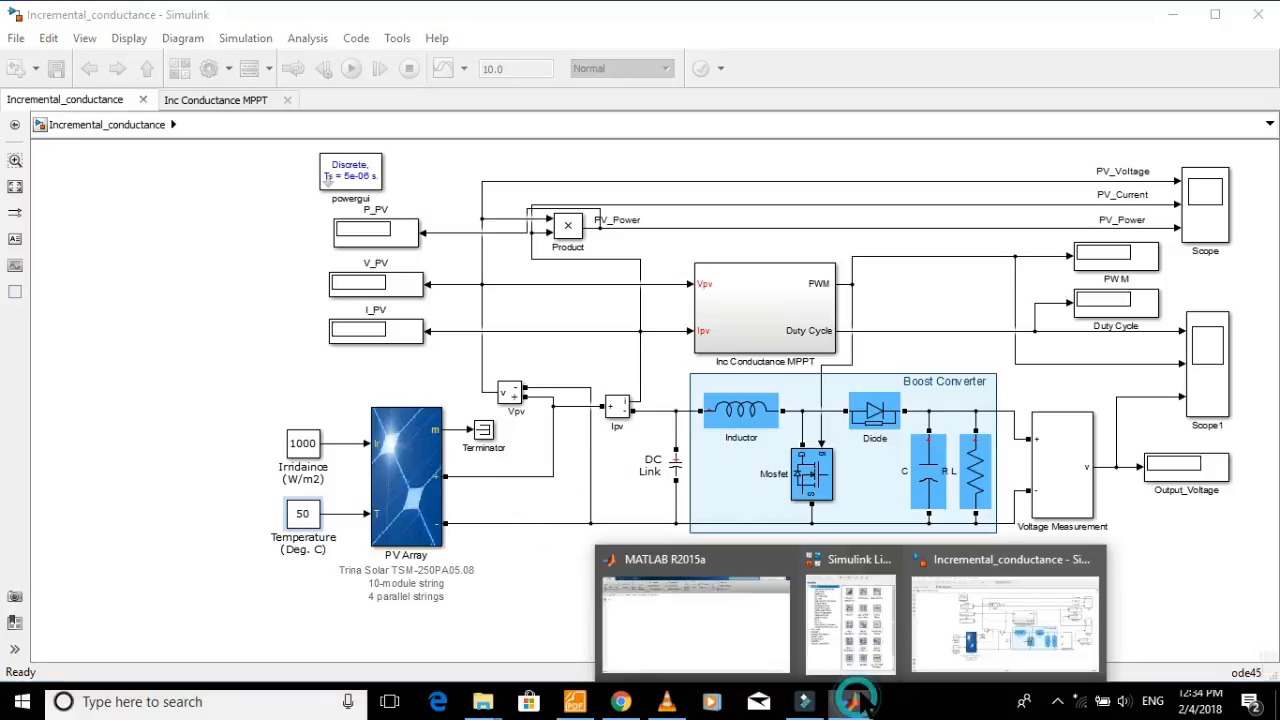
left_click(863, 622)
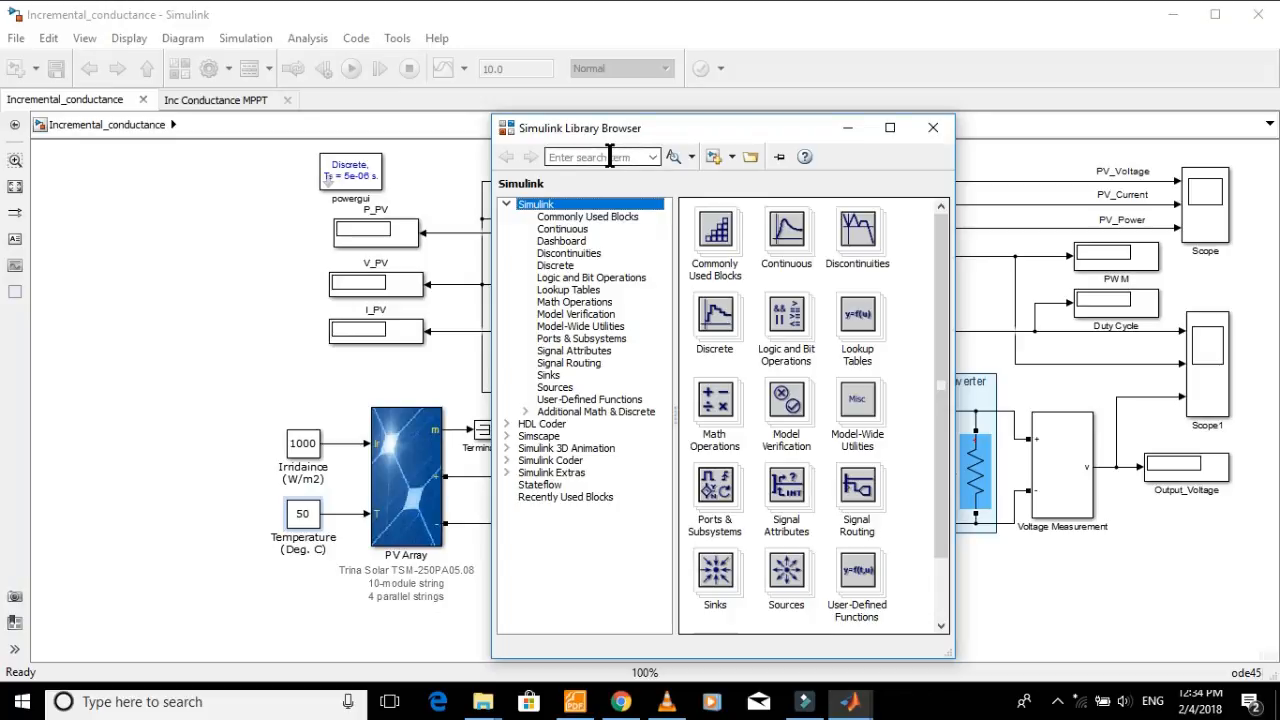
left_click(588, 216)
double_click(703, 283)
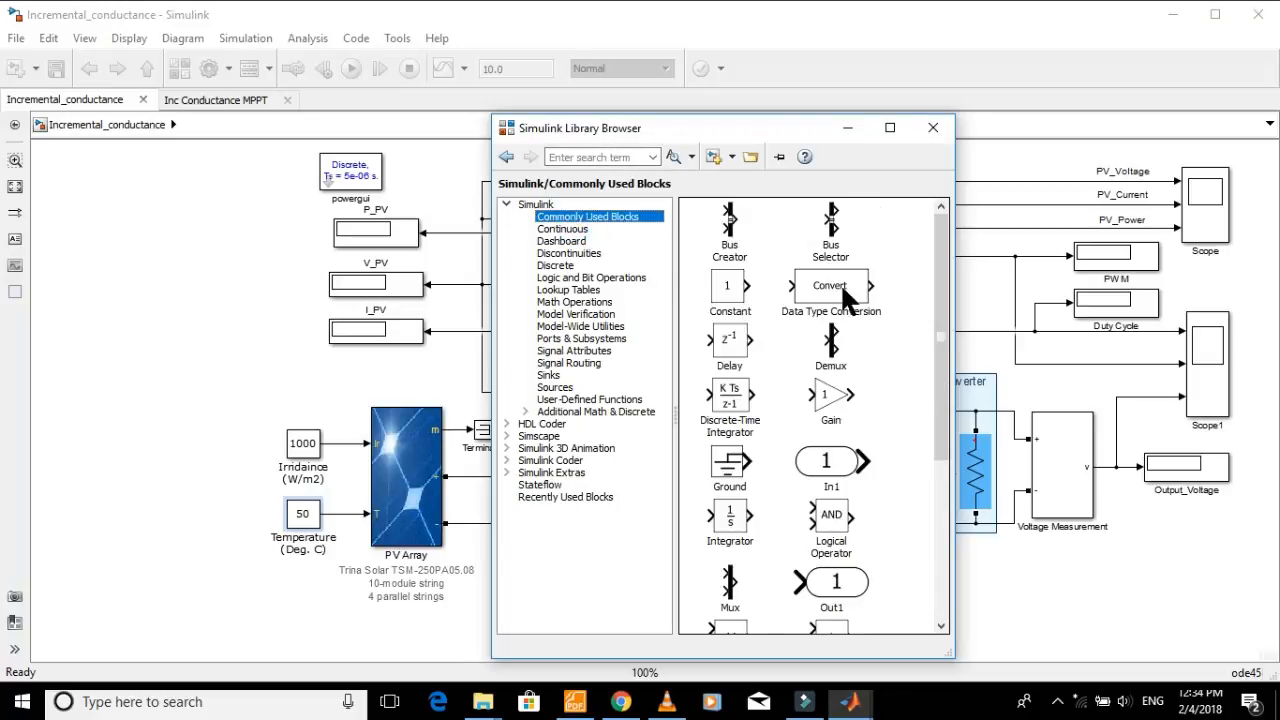
left_click(830, 226)
left_click_drag(830, 226, 190, 320)
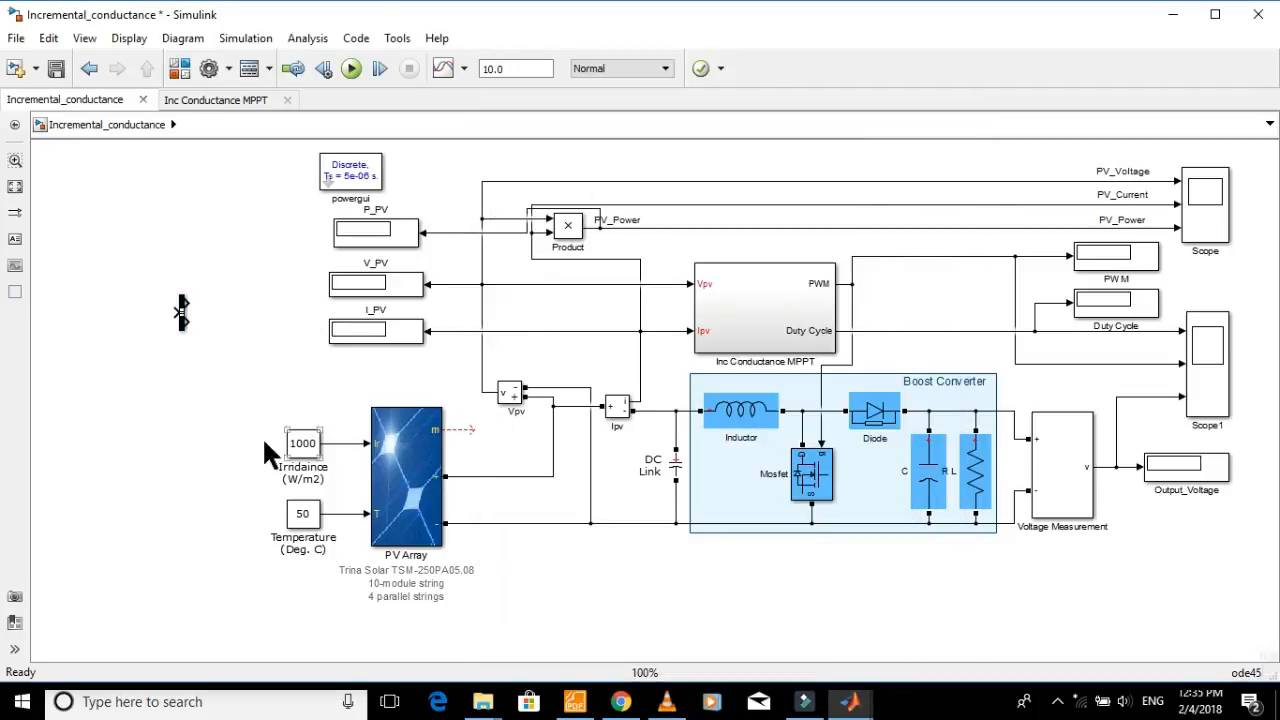
Detach the Terminator from the PV Array's m output and connect that output to the Bus Selector's input
left_click_drag(177, 432, 186, 438)
left_click_drag(469, 430, 474, 430)
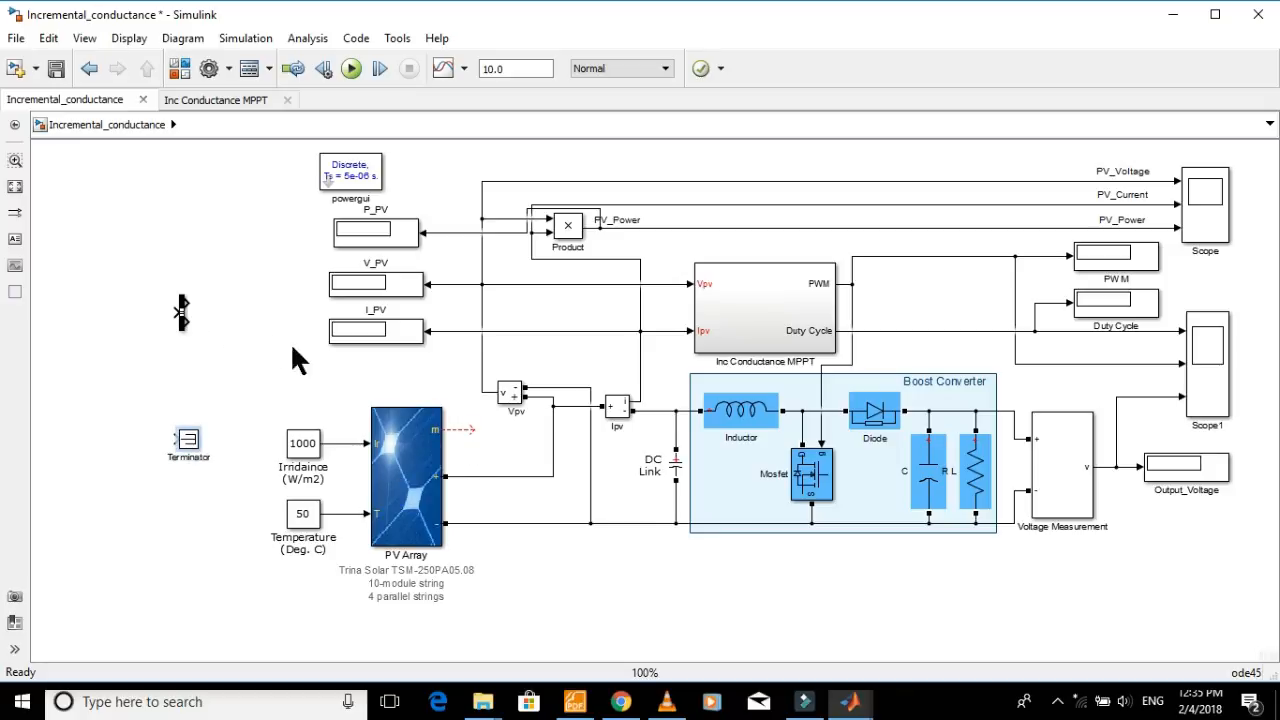
left_click_drag(474, 430, 177, 306)
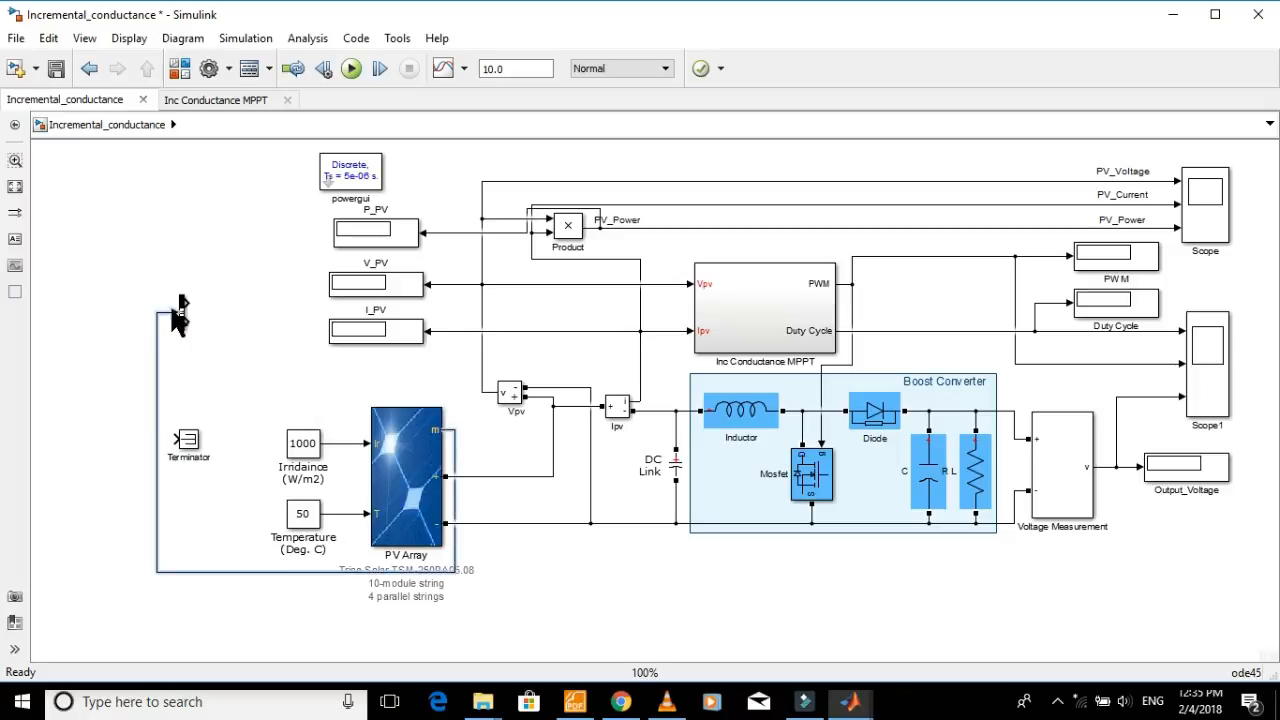
Open the Bus Selector's parameters and remove the placeholder entries signal1 and signal2 from its selected signals
left_click(180, 312)
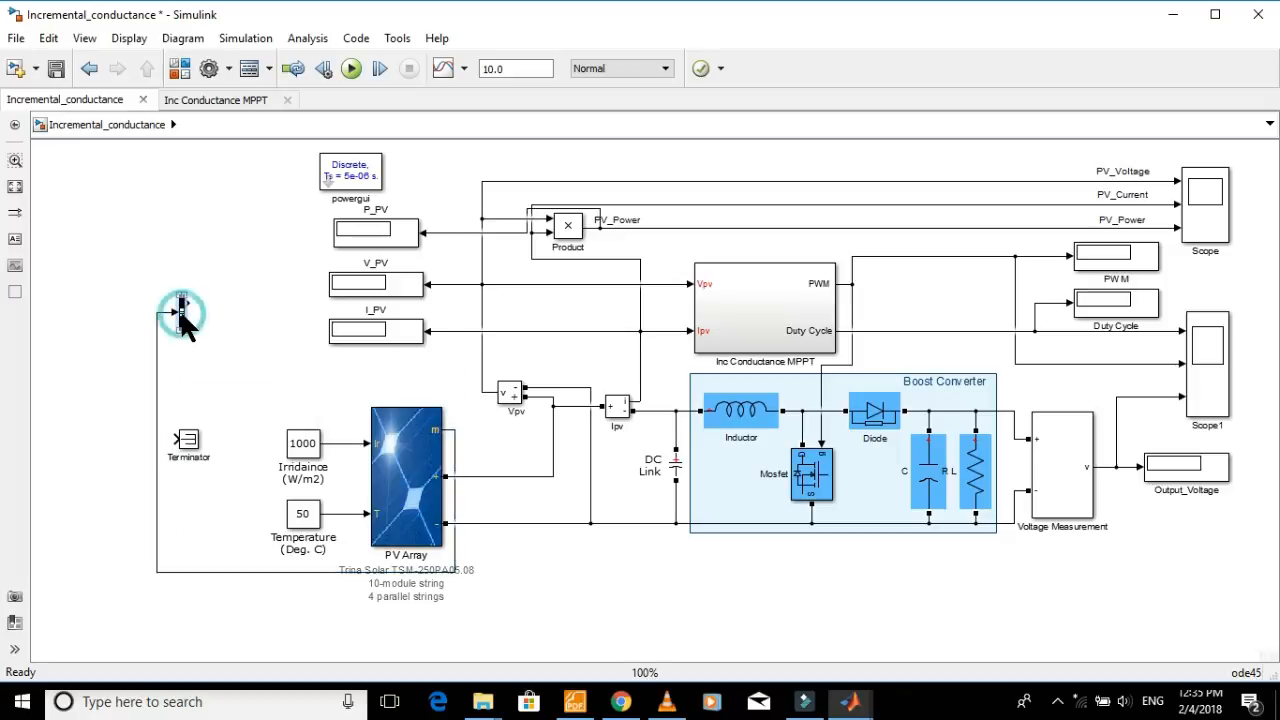
double_click(181, 312)
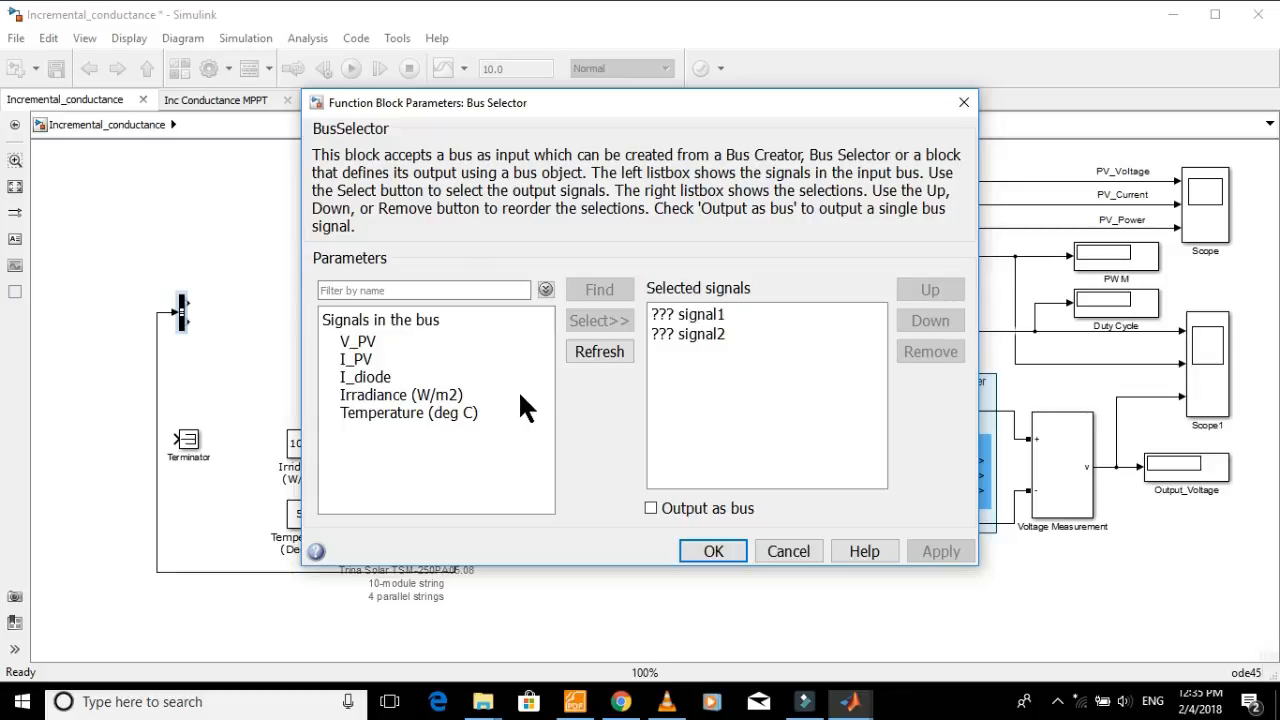
left_click(696, 312)
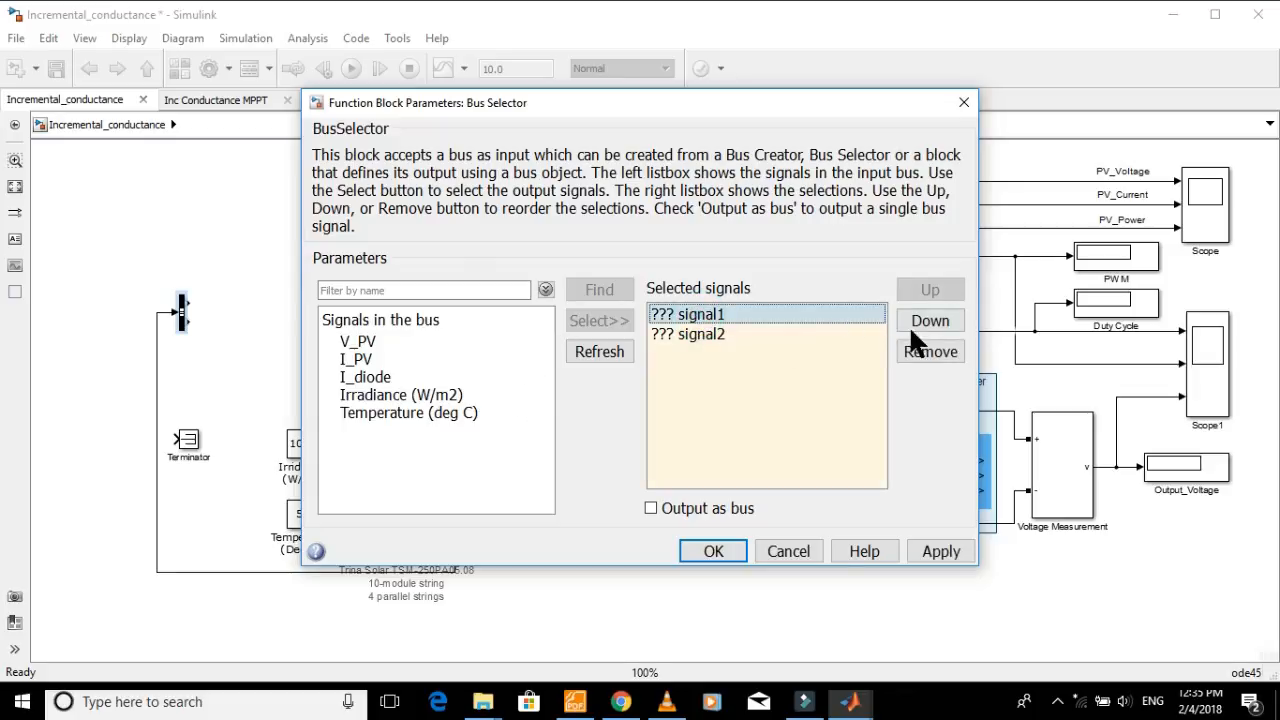
left_click(915, 344)
left_click(706, 314)
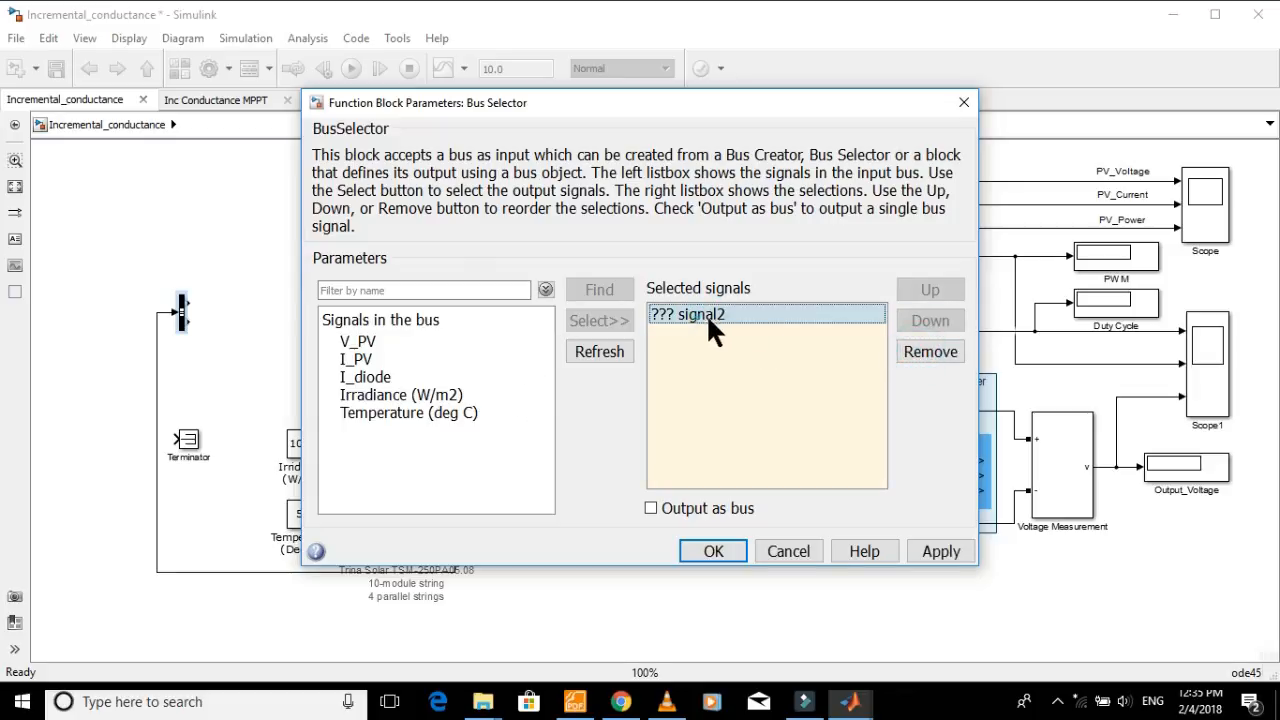
left_click(918, 344)
Add V_PV and I_PV to the Bus Selector's selected signals and apply the settings
left_click(360, 342)
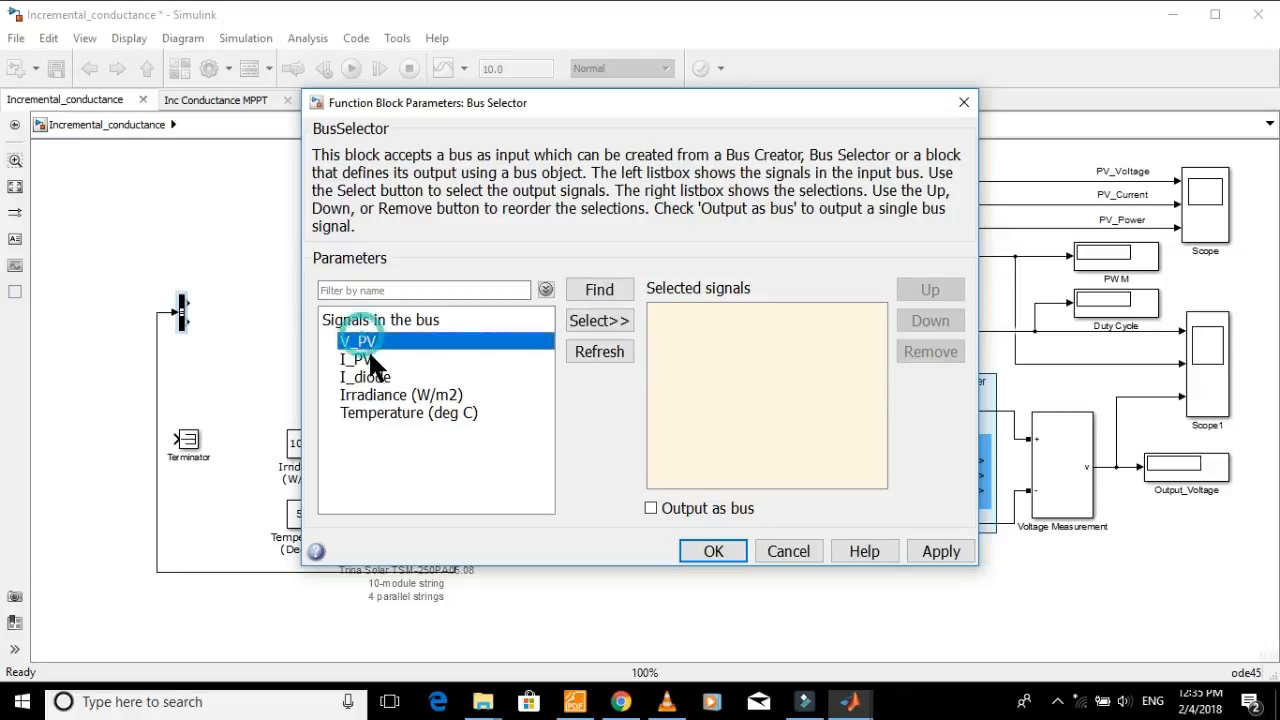
left_click(357, 355)
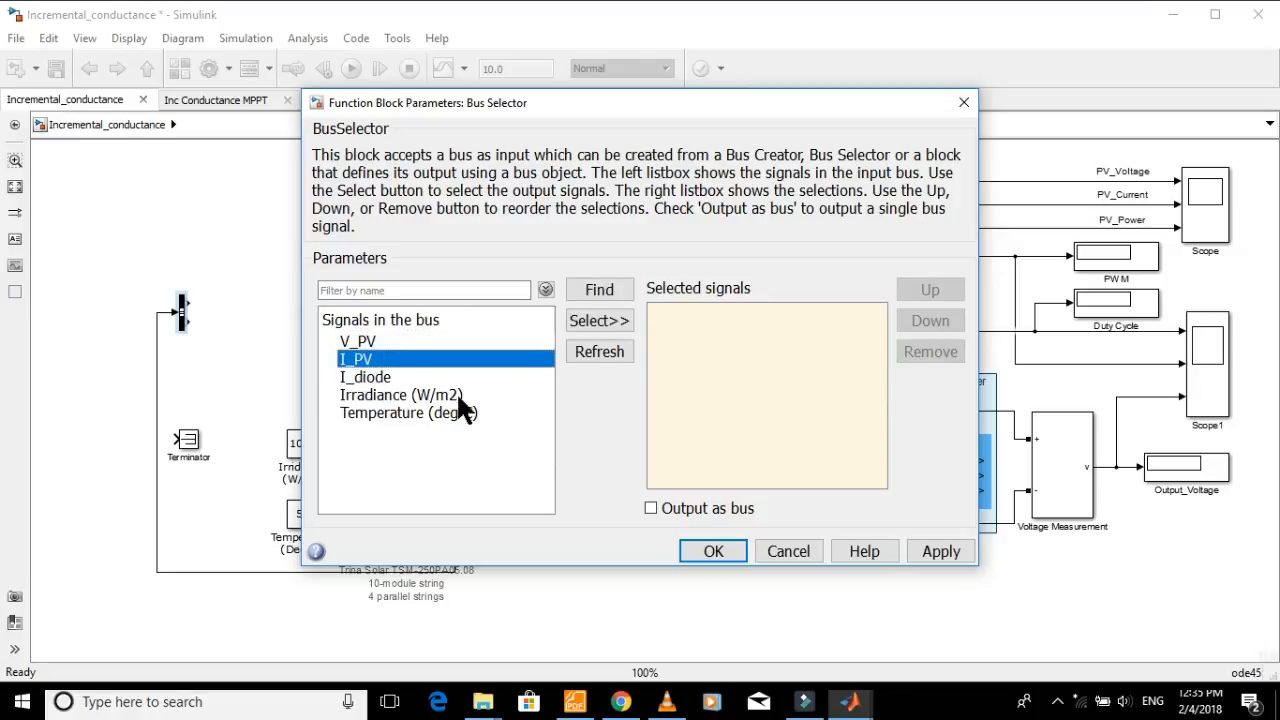
left_click(357, 341)
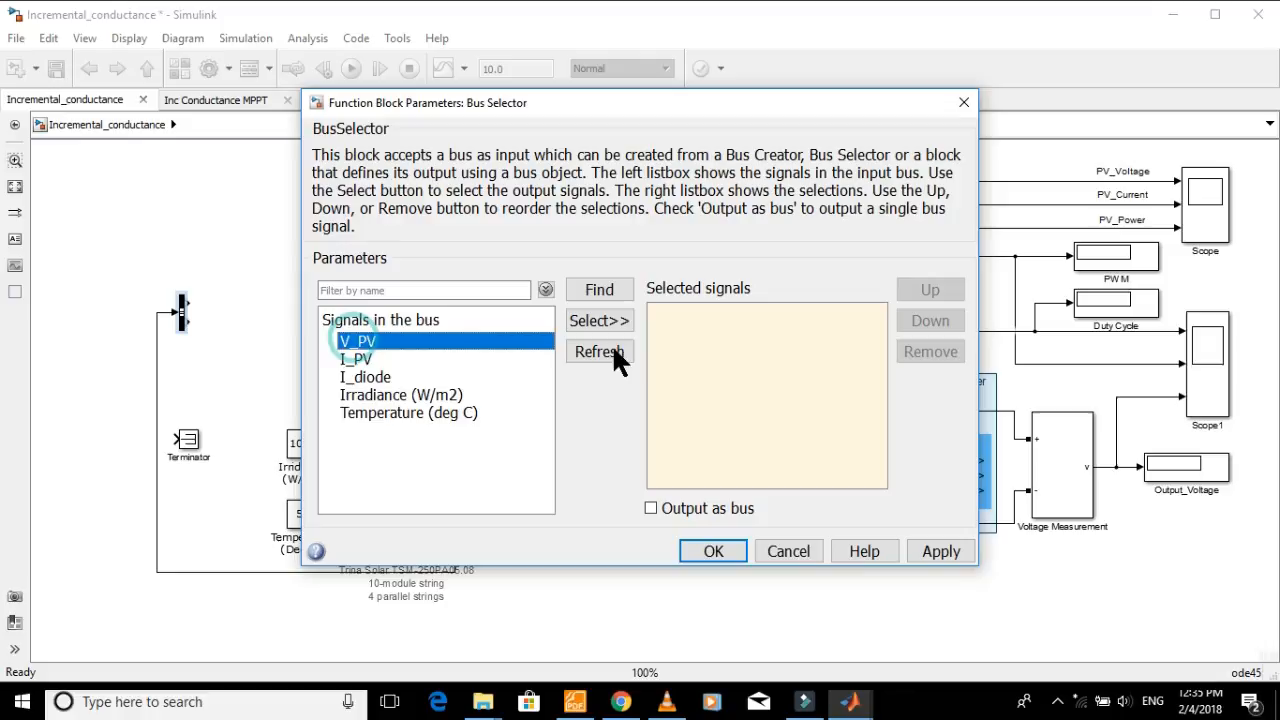
left_click(603, 324)
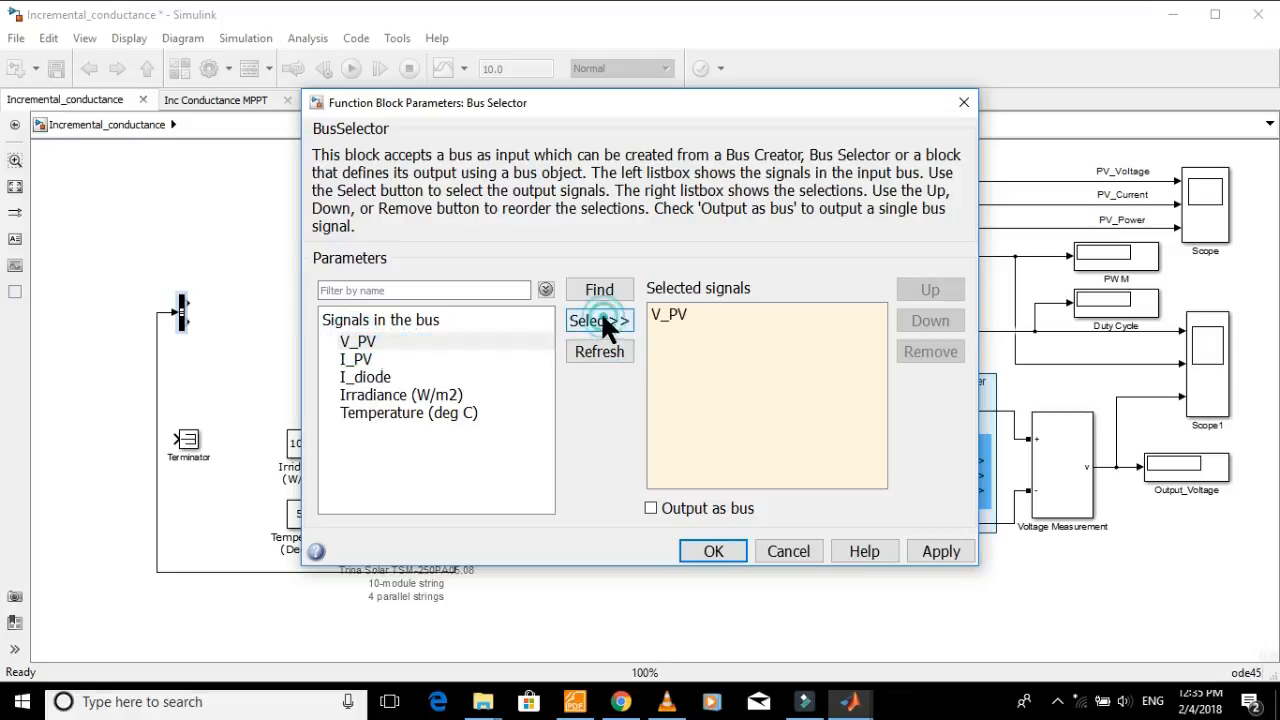
left_click(356, 354)
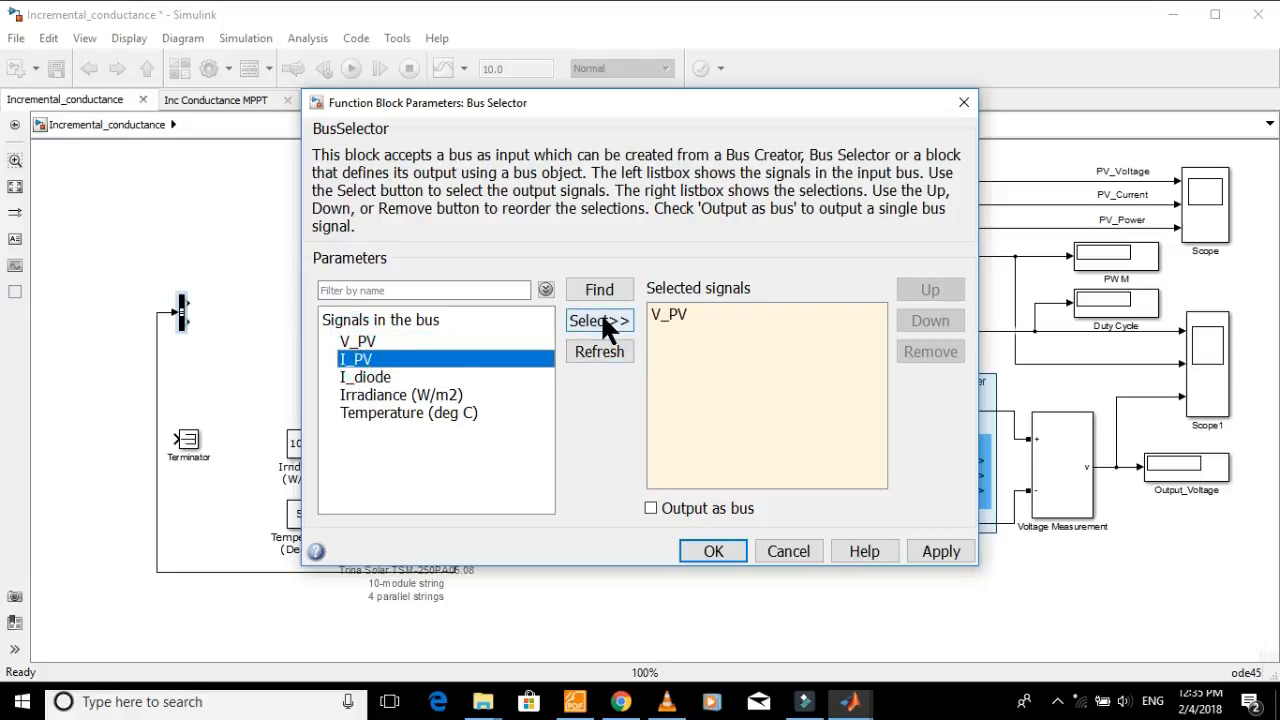
left_click(600, 318)
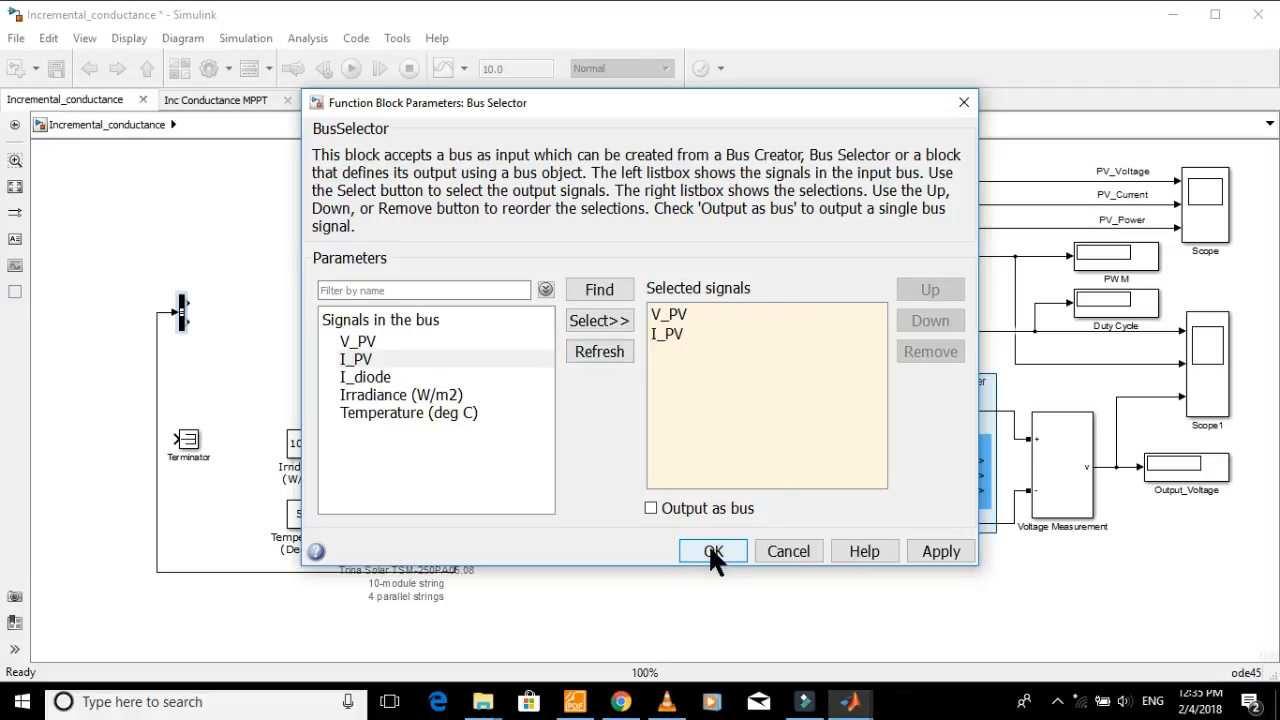
left_click(712, 553)
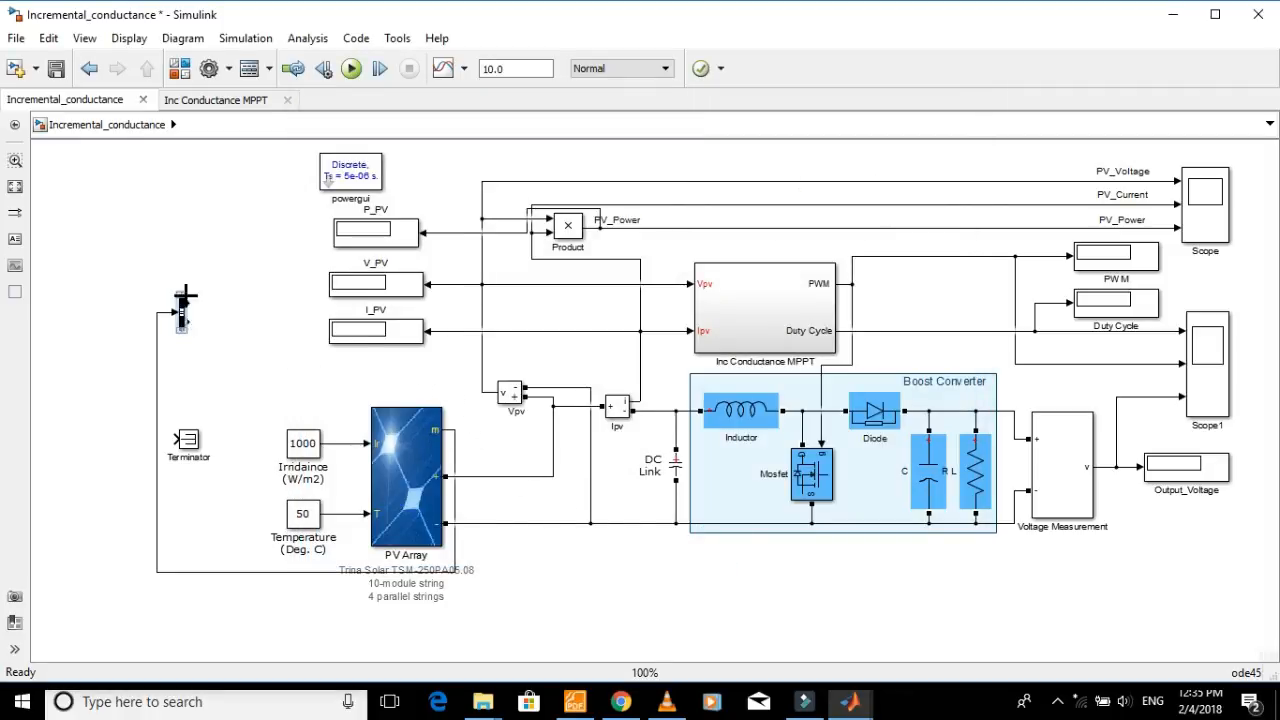
Lengthen the Bus Selector vertically and connect a Display block, found by searching the library for "display", to its V_PV output
left_click_drag(180, 292, 184, 228)
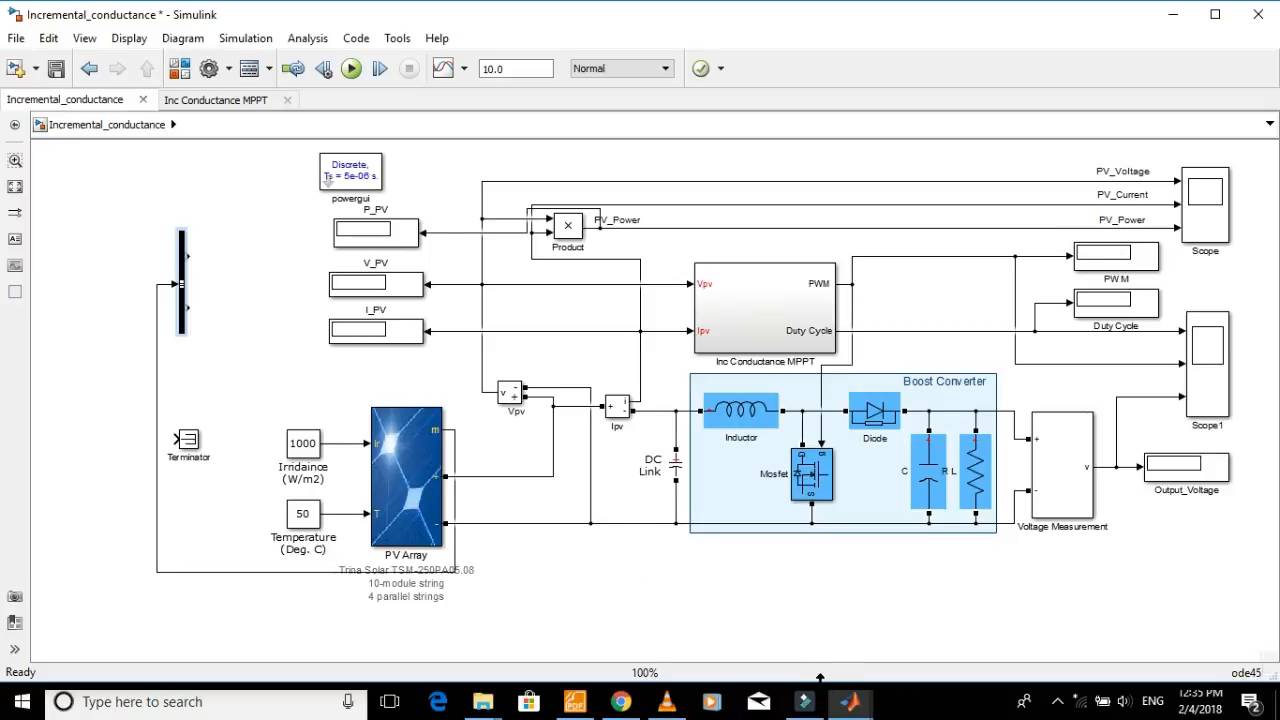
left_click(850, 702)
left_click(856, 650)
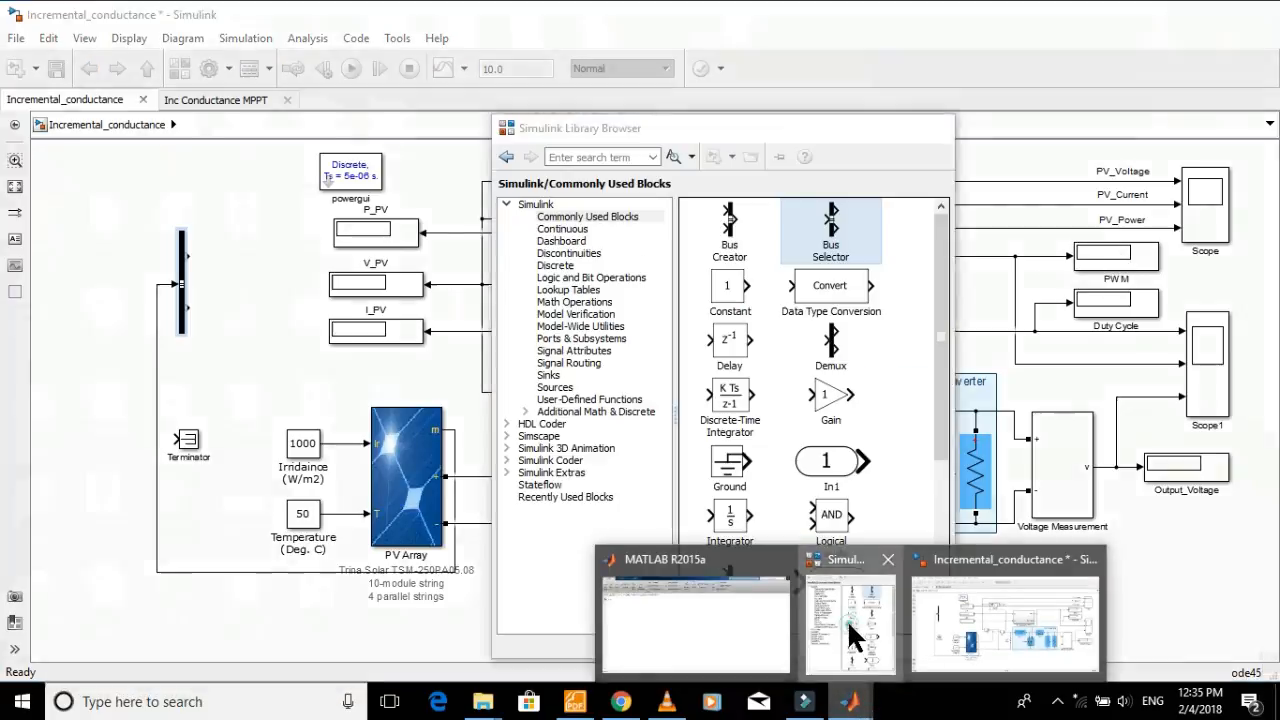
left_click(603, 157)
type("display")
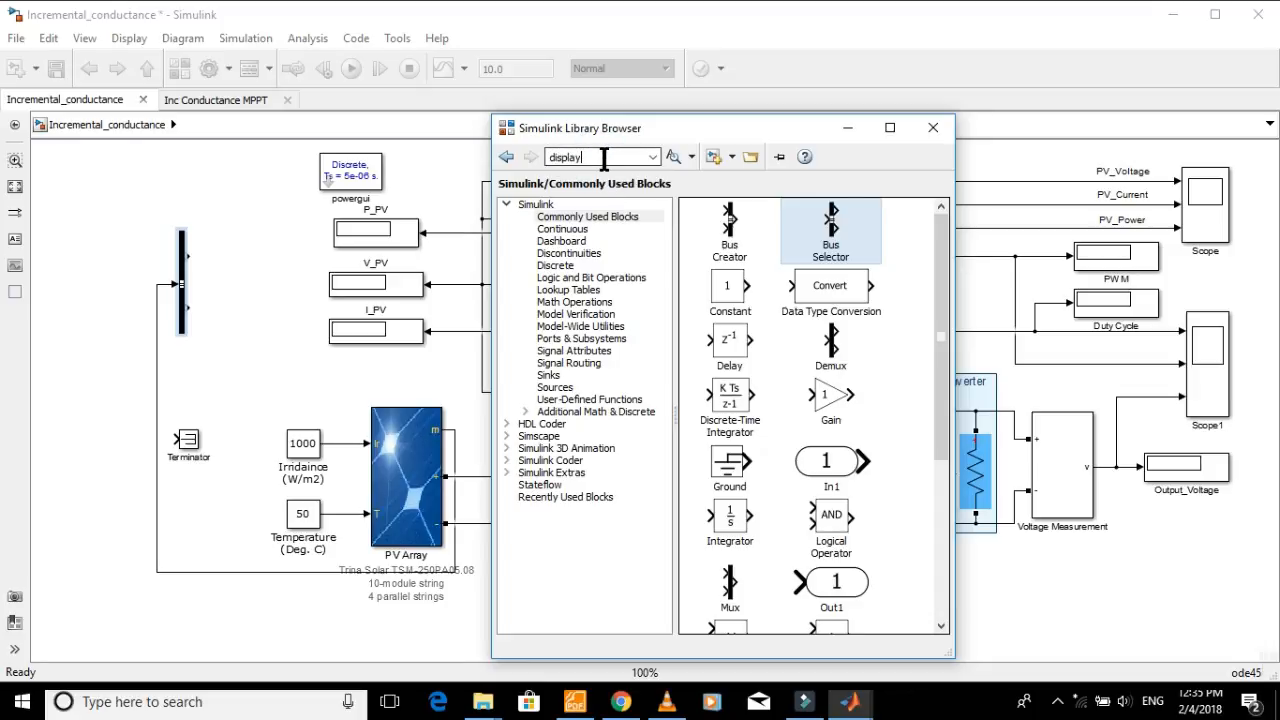
key("Return")
left_click_drag(835, 372, 265, 251)
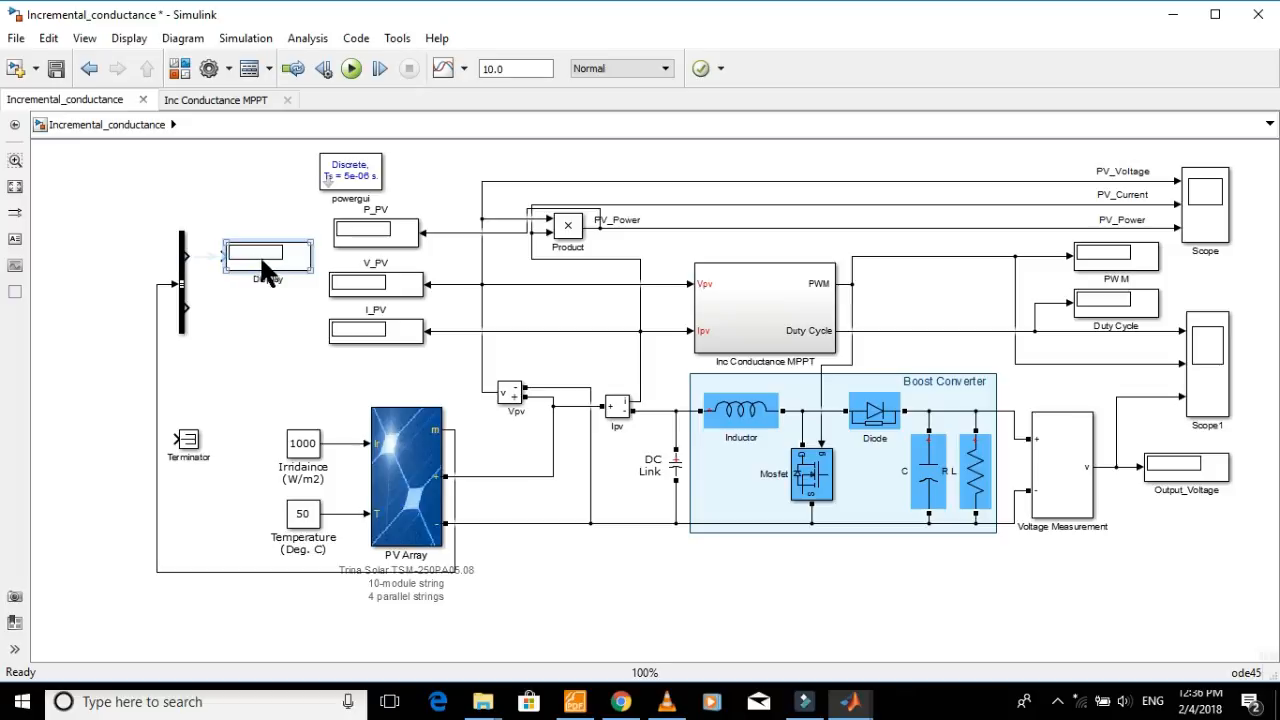
left_click(208, 259)
Rename the display connected to the Bus Selector as PV Voltage
left_click(283, 278)
key("BackSpace")
key("BackSpace")
key("BackSpace")
key("BackSpace")
key("BackSpace")
key("BackSpace")
key("BackSpace")
type("PV Voltage")
left_click_drag(481, 365, 527, 413)
left_click_drag(597, 378, 631, 425)
left_click(575, 375)
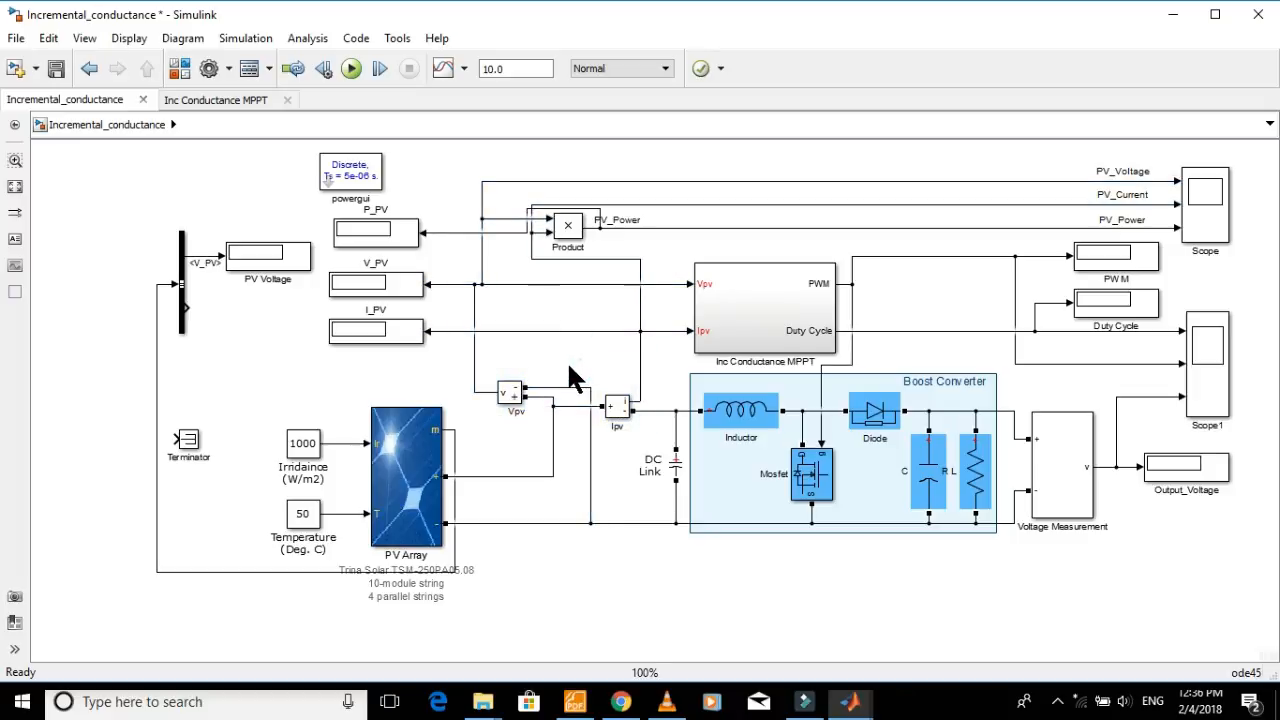
Delete the Bus Selector with its PV Voltage display, and reconnect the Terminator to the PV Array's m output
left_click_drag(128, 198, 311, 352)
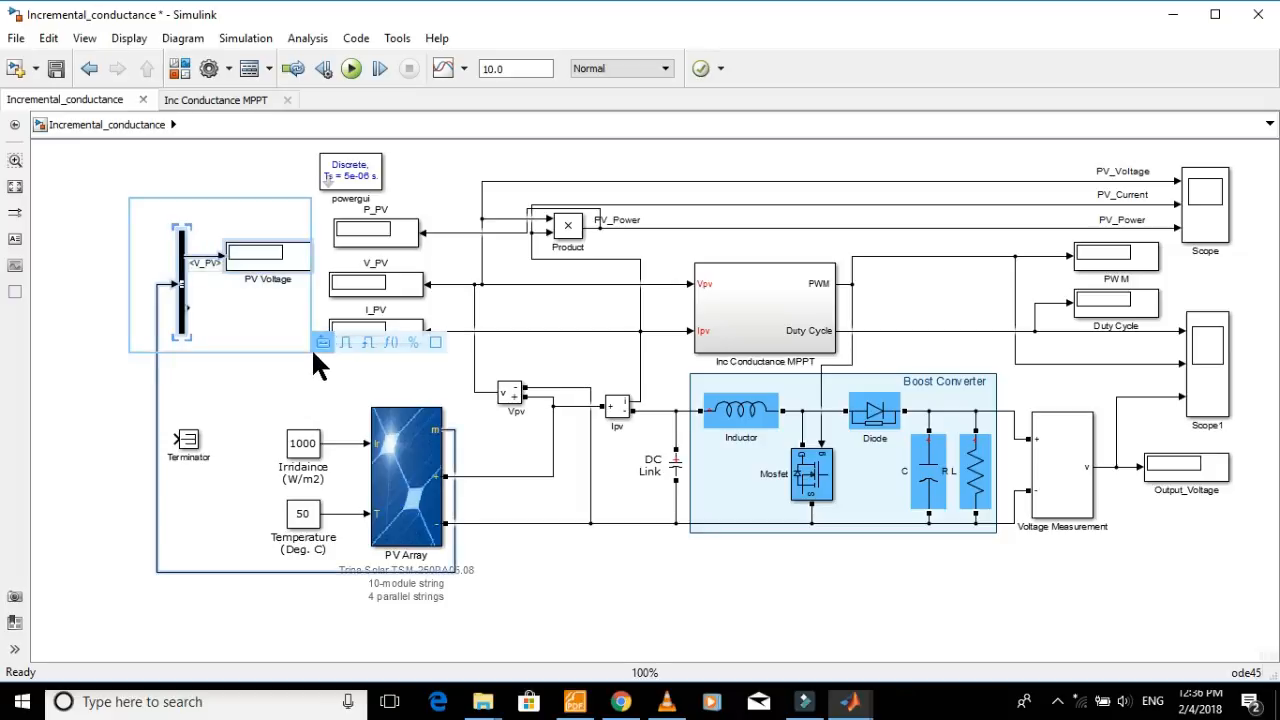
key("Delete")
left_click_drag(192, 447, 492, 437)
left_click(533, 454)
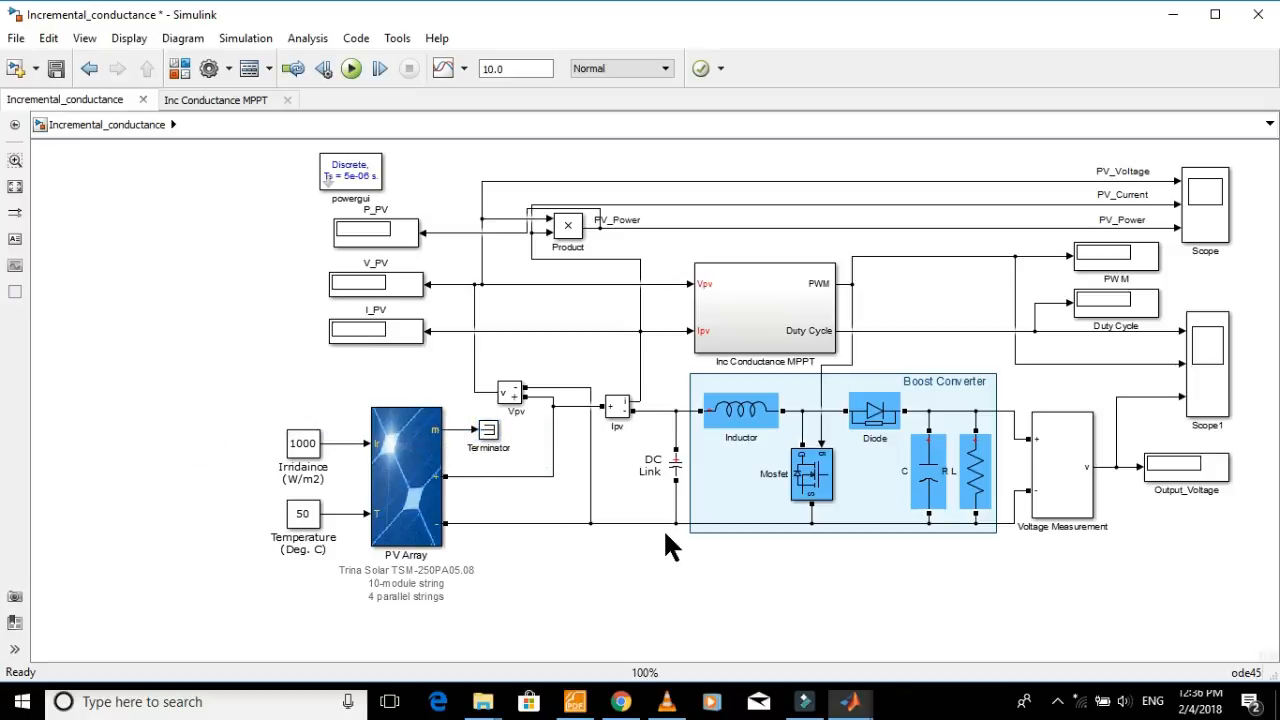
Inspect the branch type and capacitance in the DC Link block's parameters, then close them
left_click(667, 702)
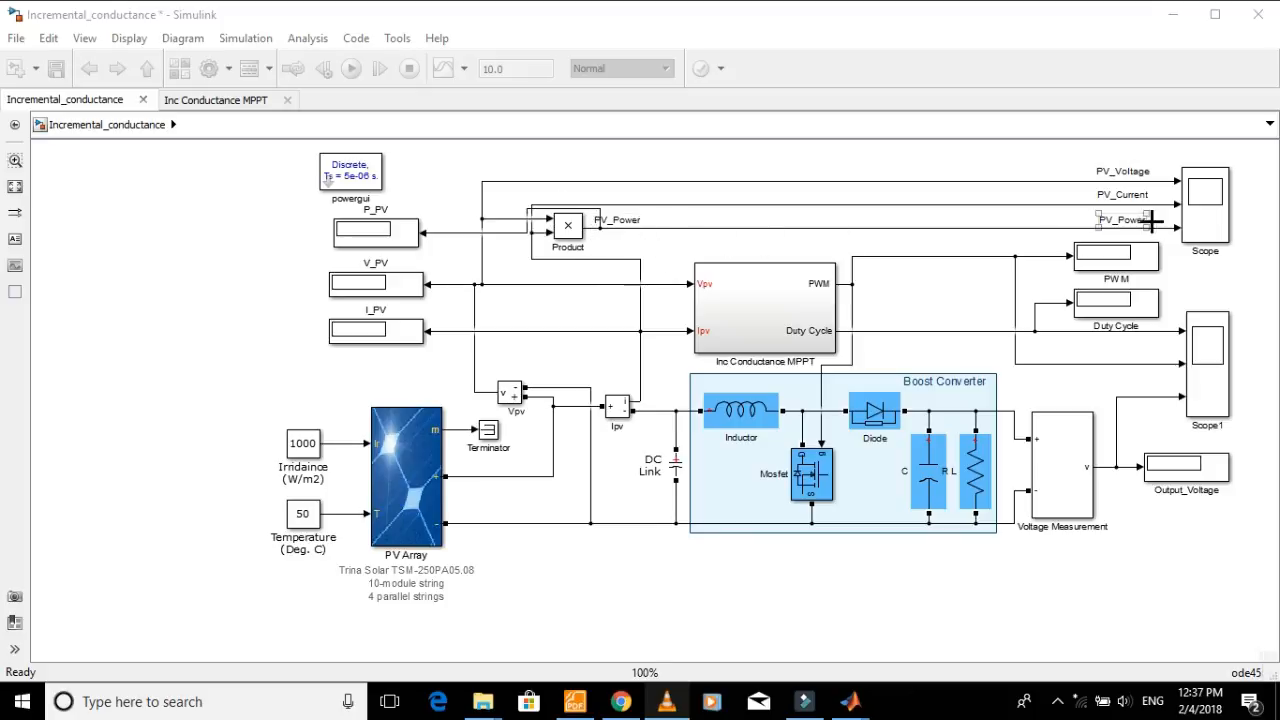
left_click(628, 471)
left_click(697, 483)
left_click(675, 468)
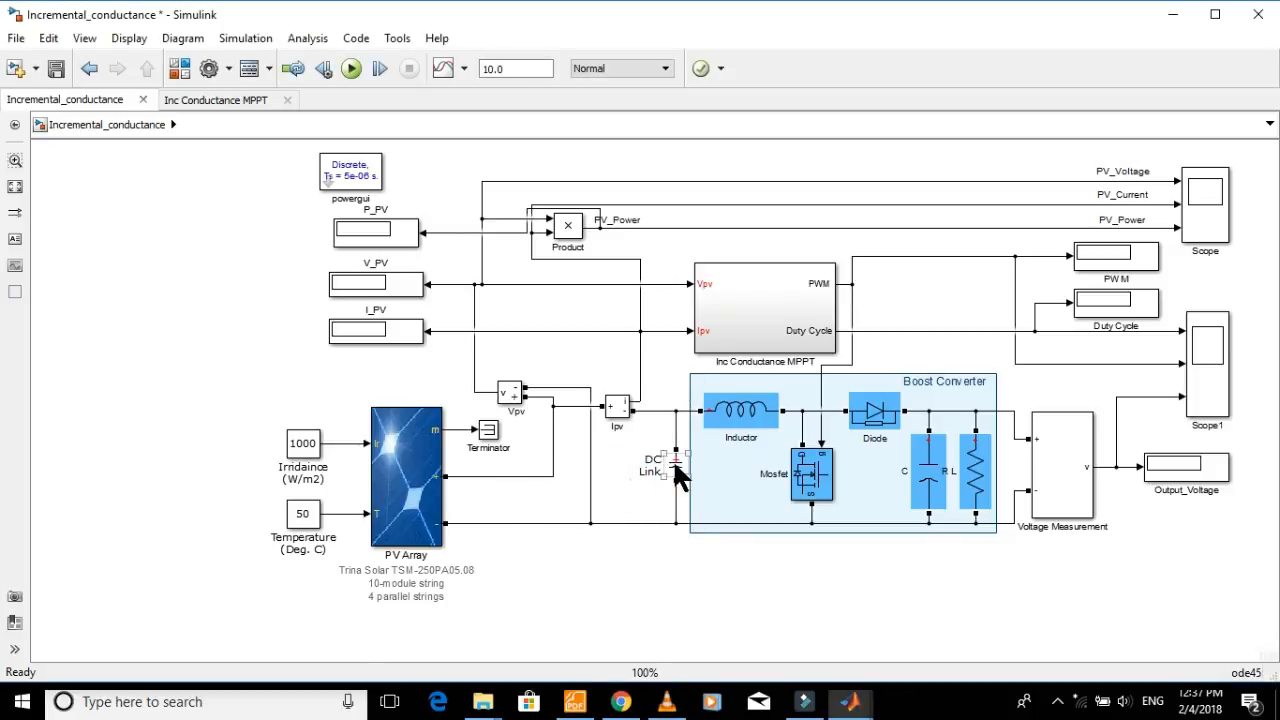
double_click(676, 470)
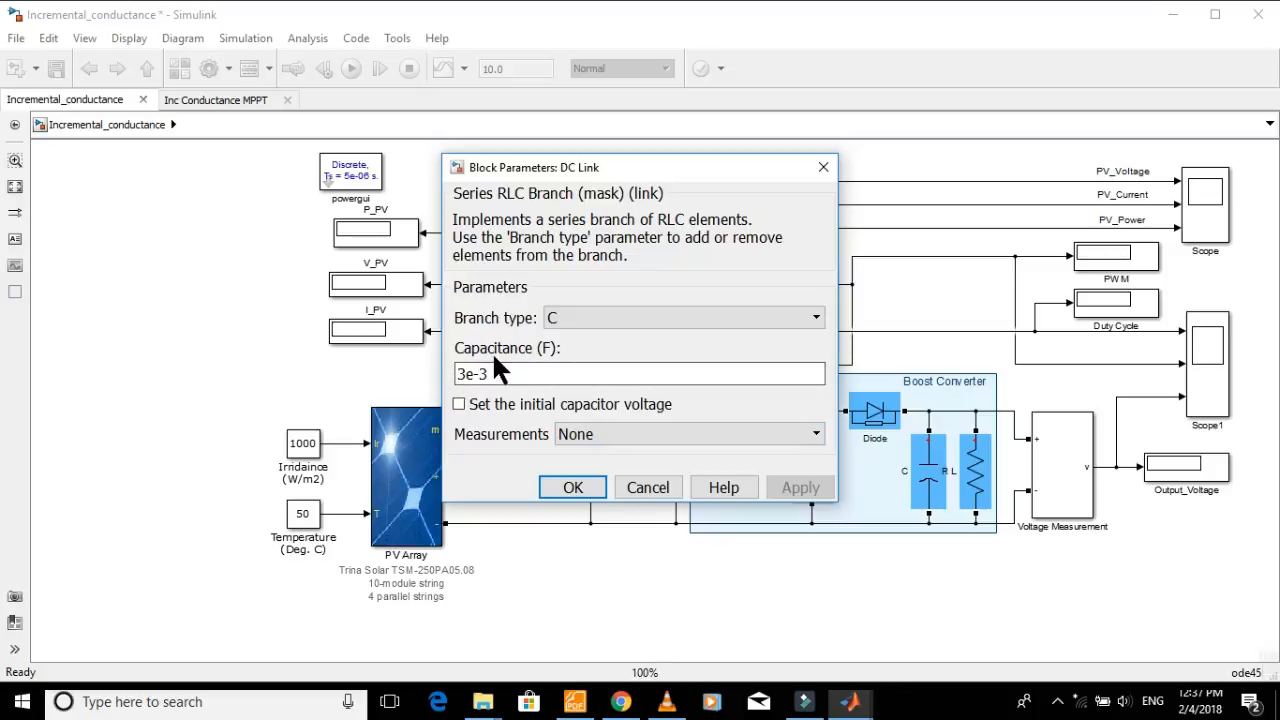
left_click(573, 483)
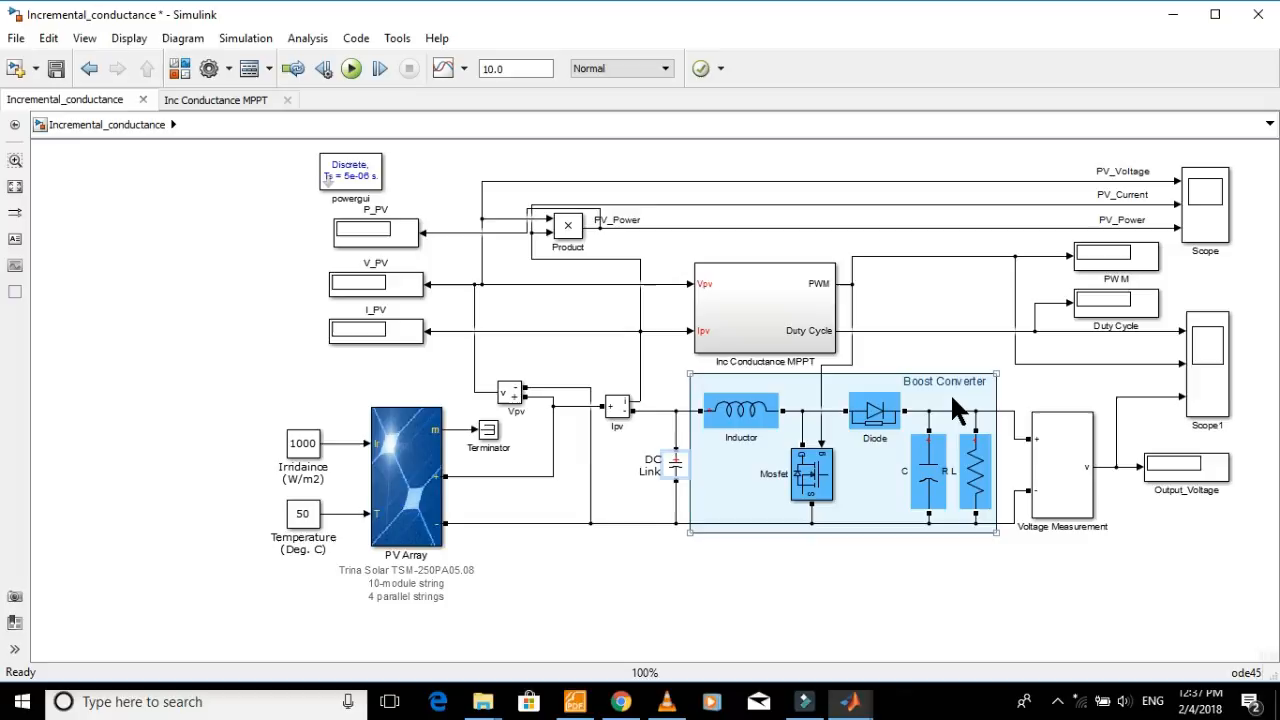
Open the Inc Conductance MPPT subsystem to view its controller, starting from the Vpv and Ipv inputs
left_click(852, 350)
double_click(756, 306)
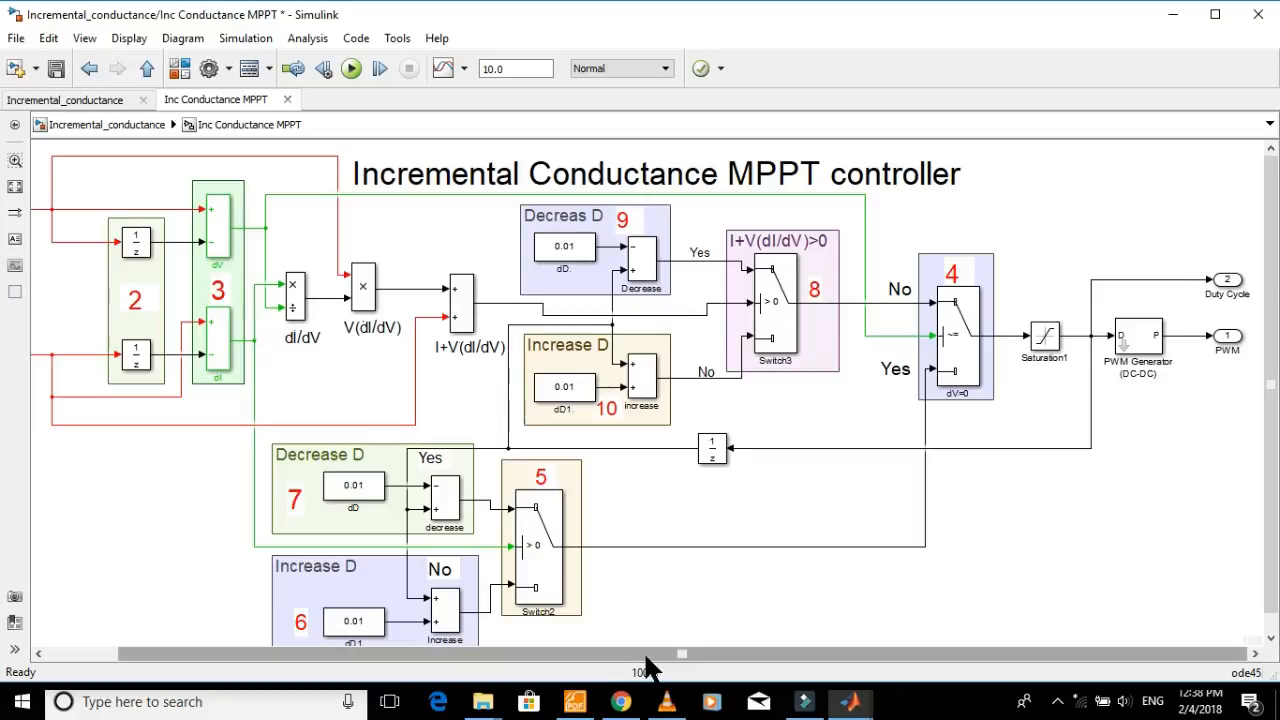
left_click_drag(643, 655, 420, 656)
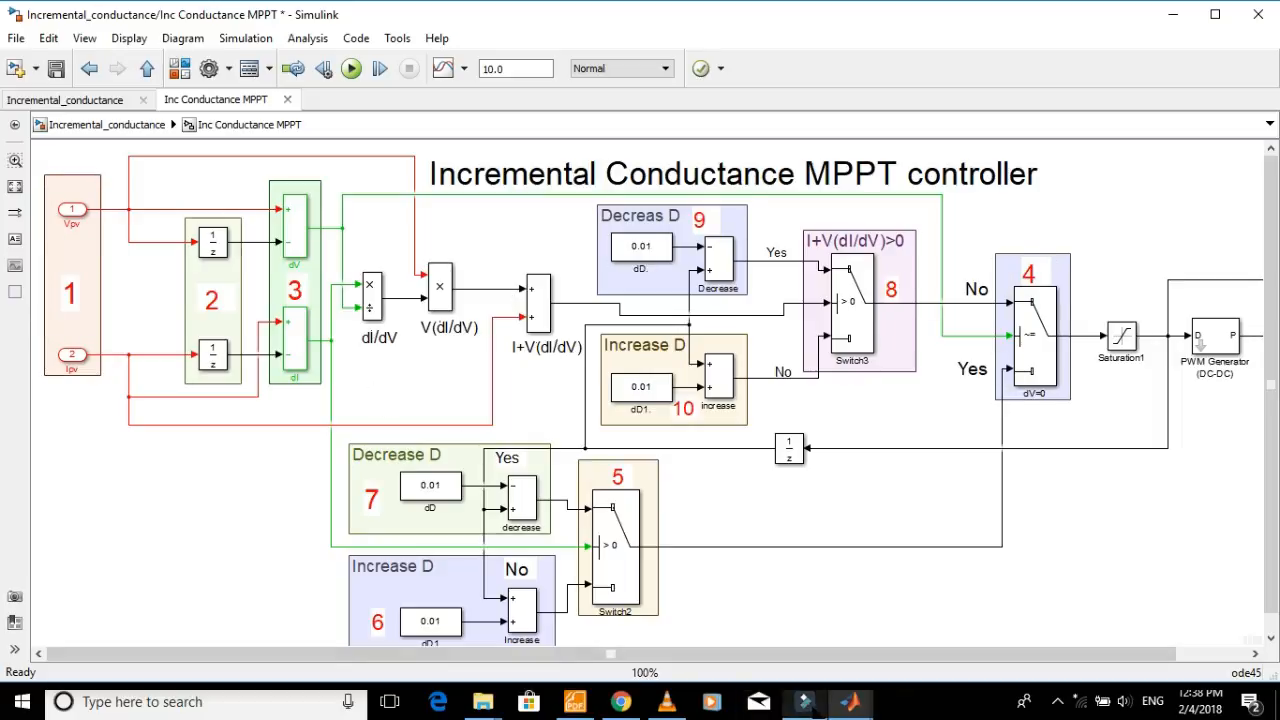
Switch to Foxit Reader and frame flowchart block 1, Read PV Voltage and PV Current, in IV.pdf
left_click(574, 701)
scroll(600, 415, "up", 10)
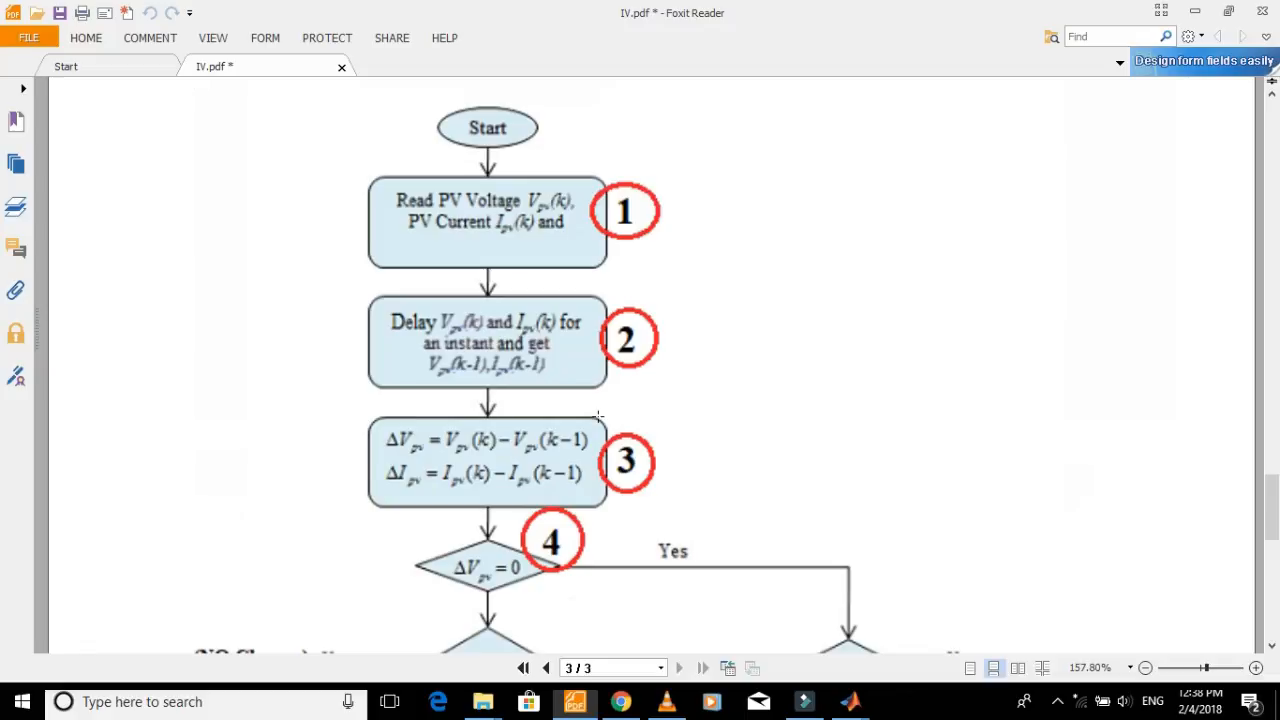
left_click_drag(343, 157, 674, 286)
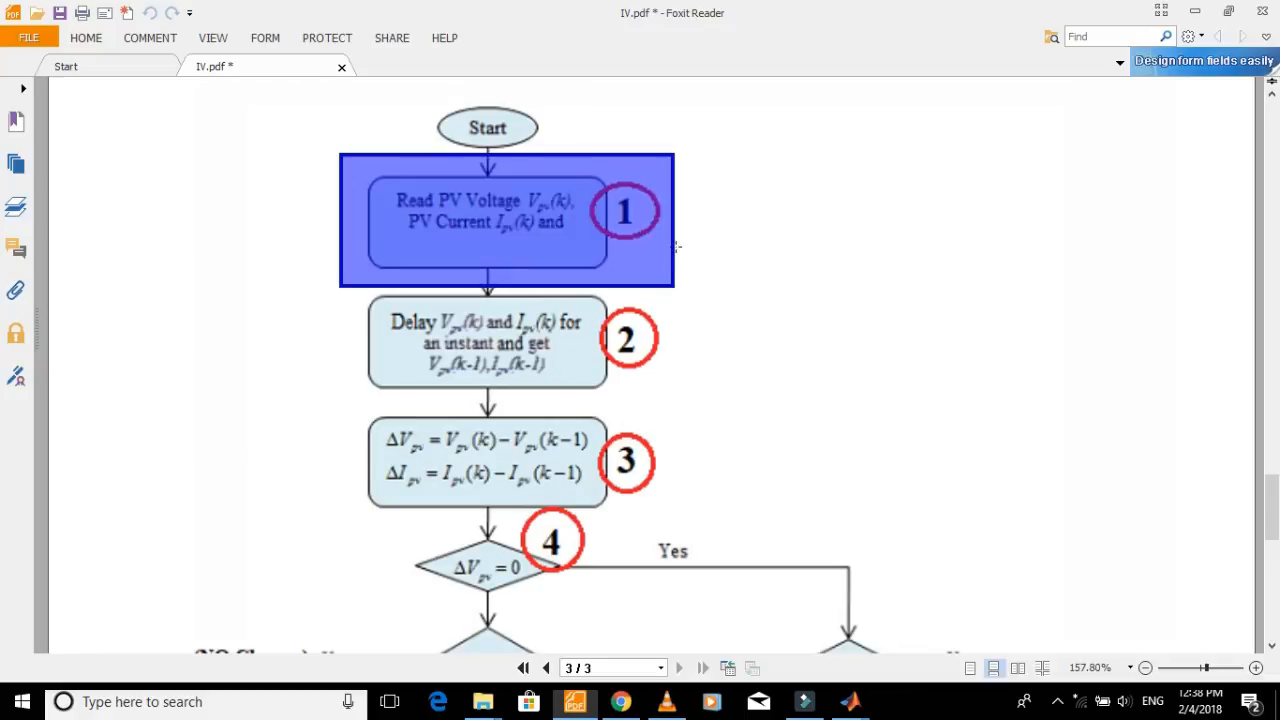
left_click(680, 245)
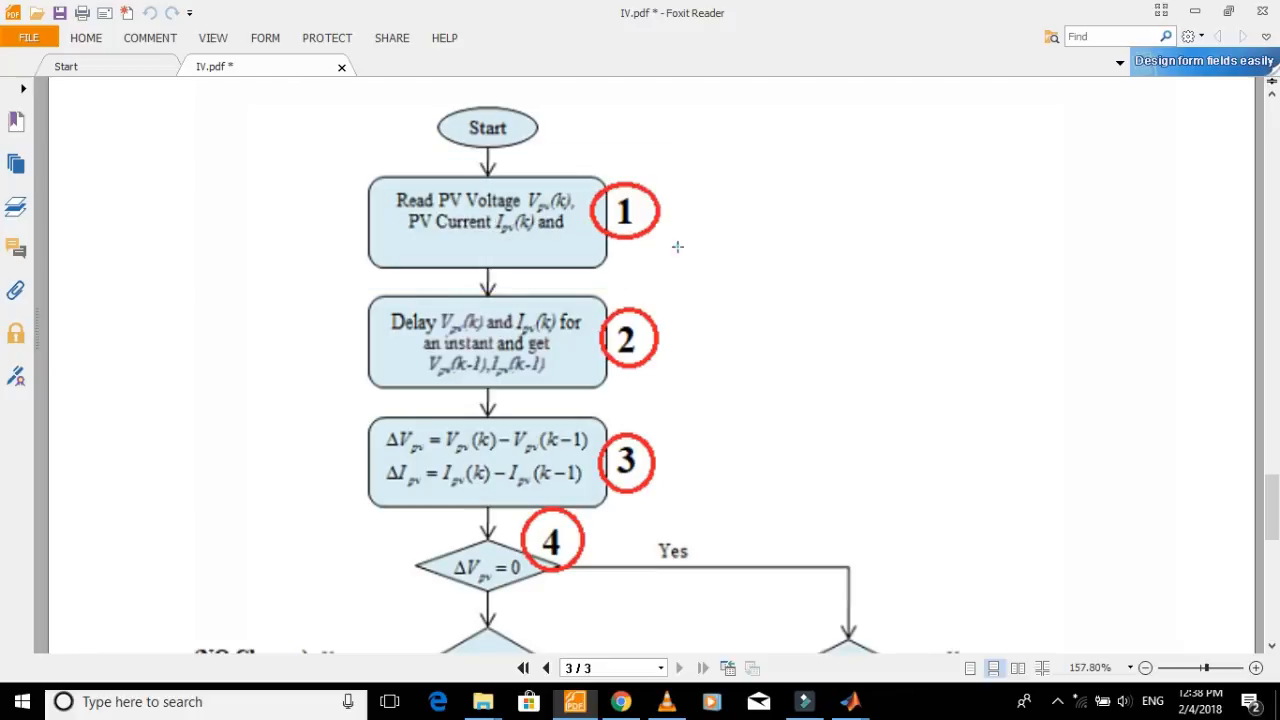
left_click_drag(336, 161, 673, 279)
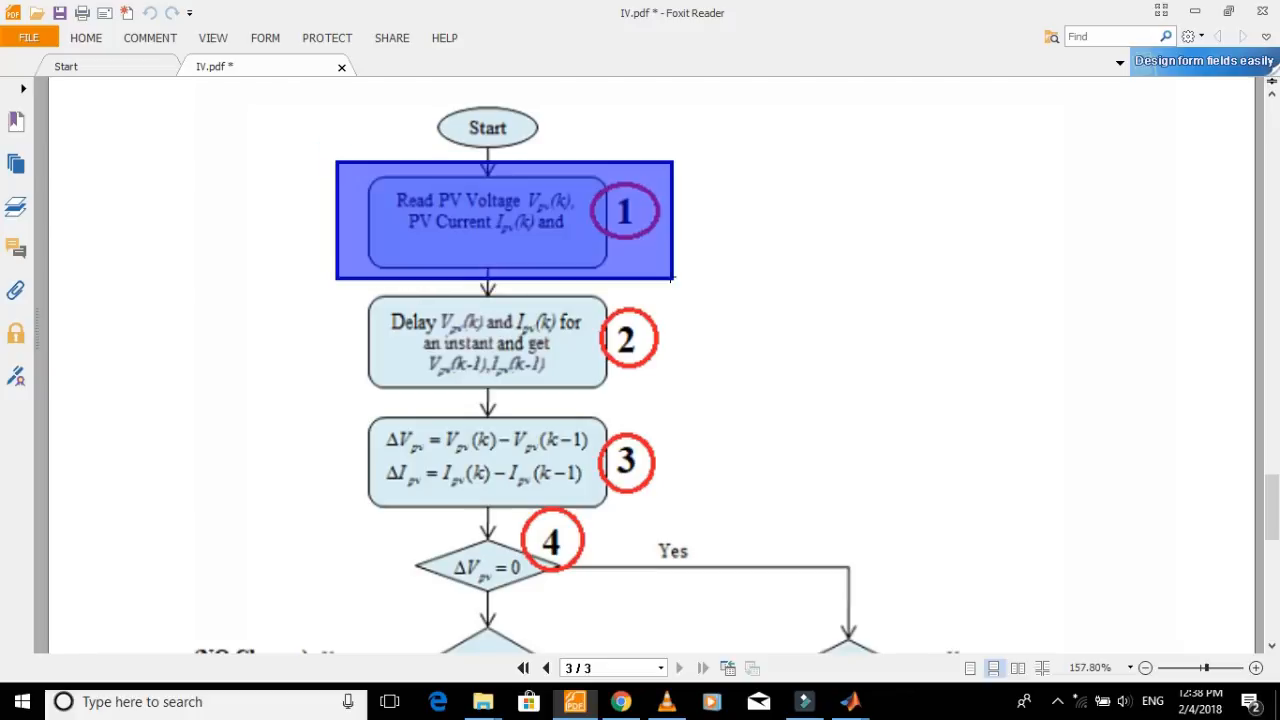
Switch back to Simulink, check where the Vpv and Ipv inputs come from in the top-level model, and reopen the MPPT subsystem
mouse_move(850, 701)
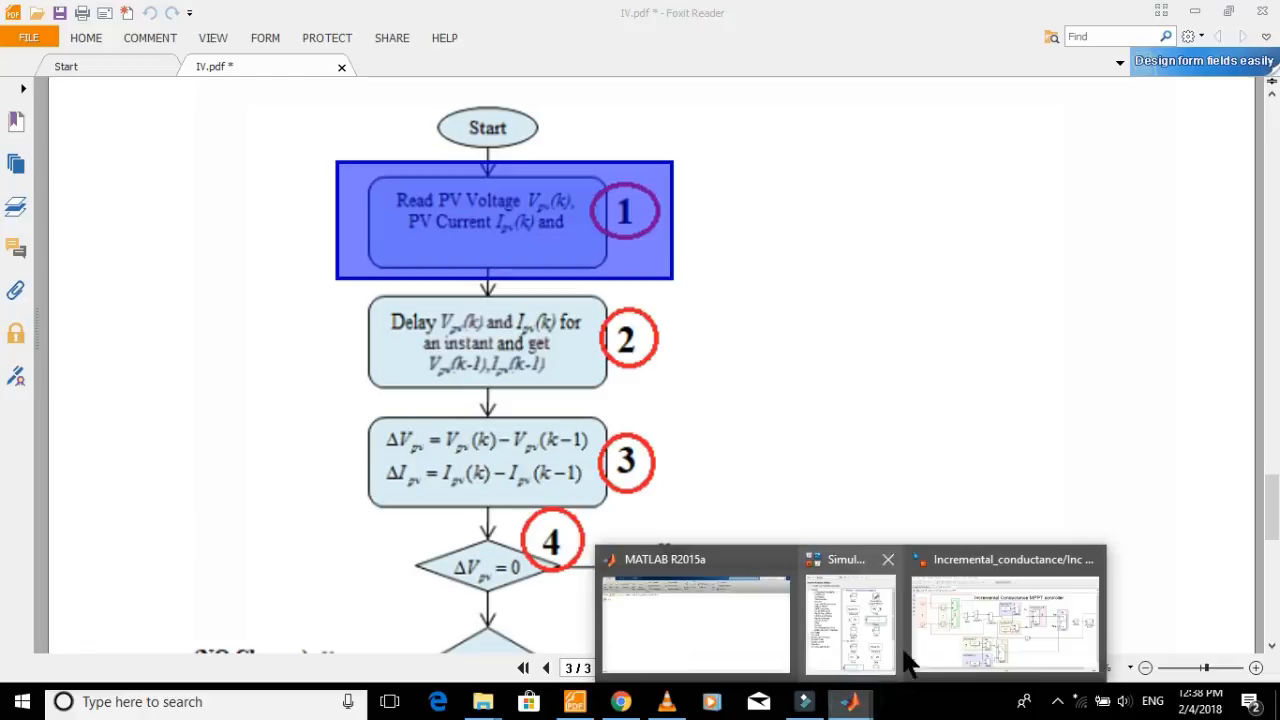
left_click(939, 625)
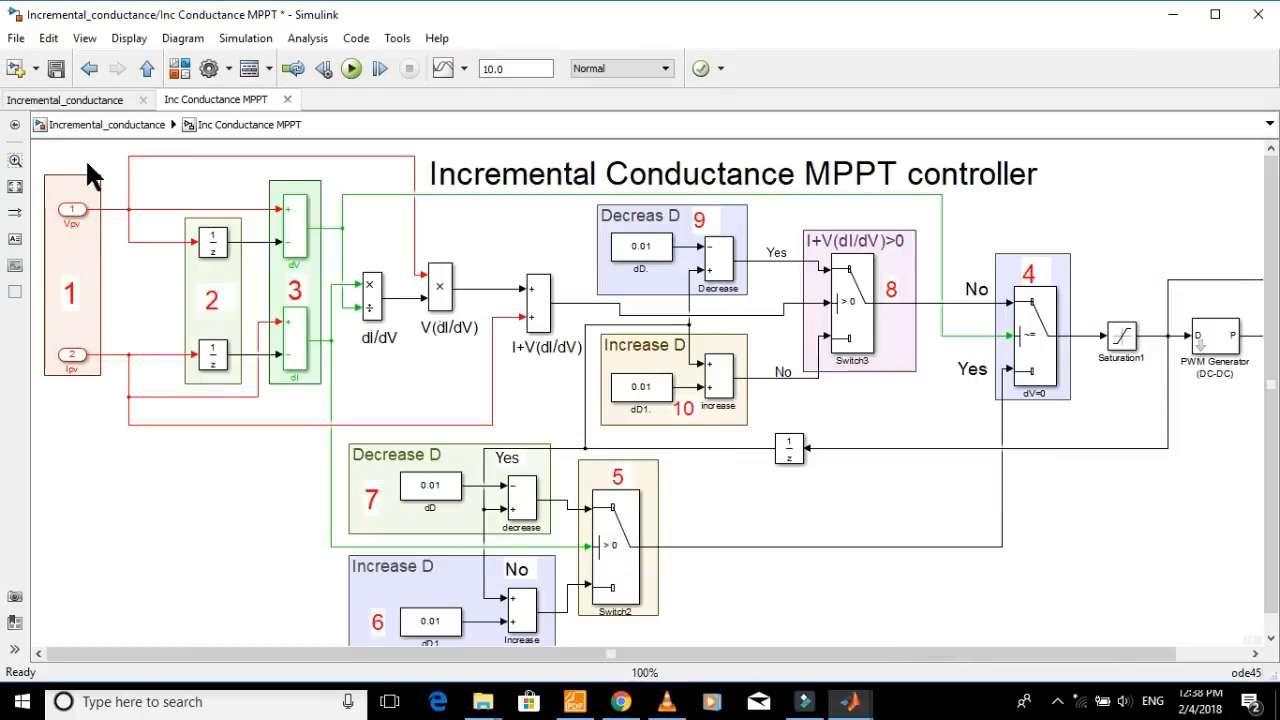
left_click(50, 192)
left_click(106, 124)
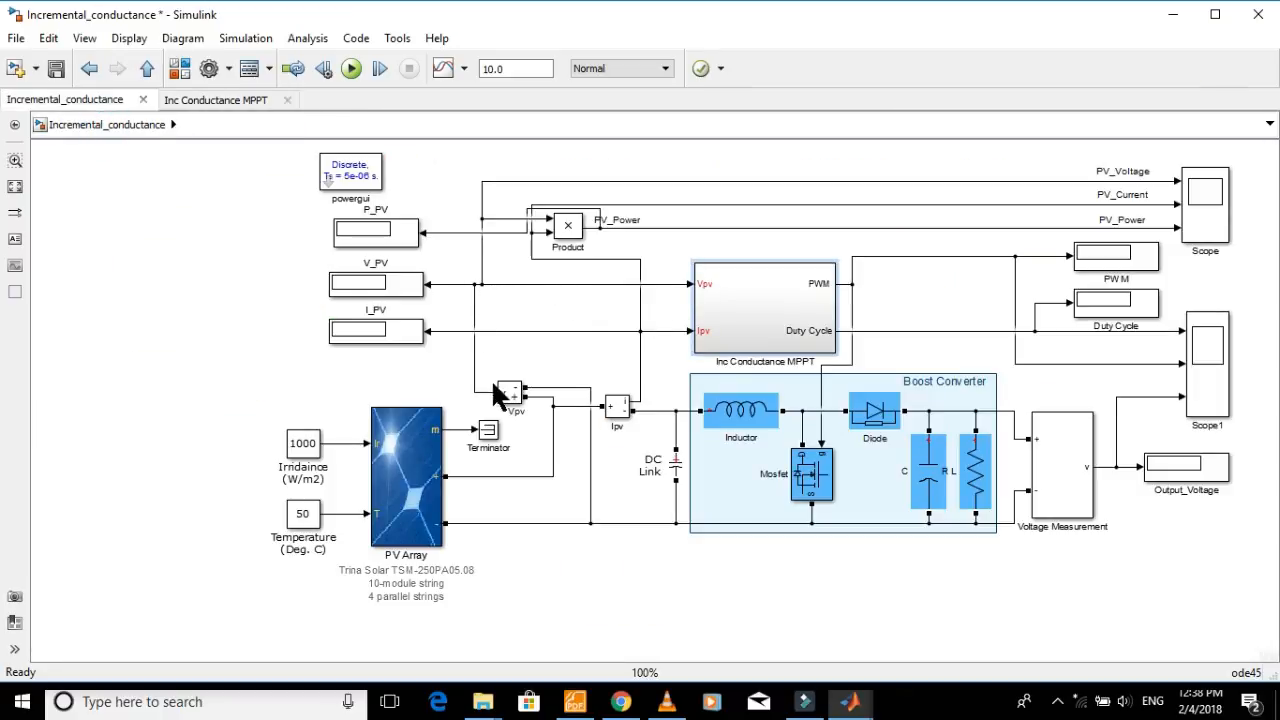
left_click(718, 305)
double_click(718, 306)
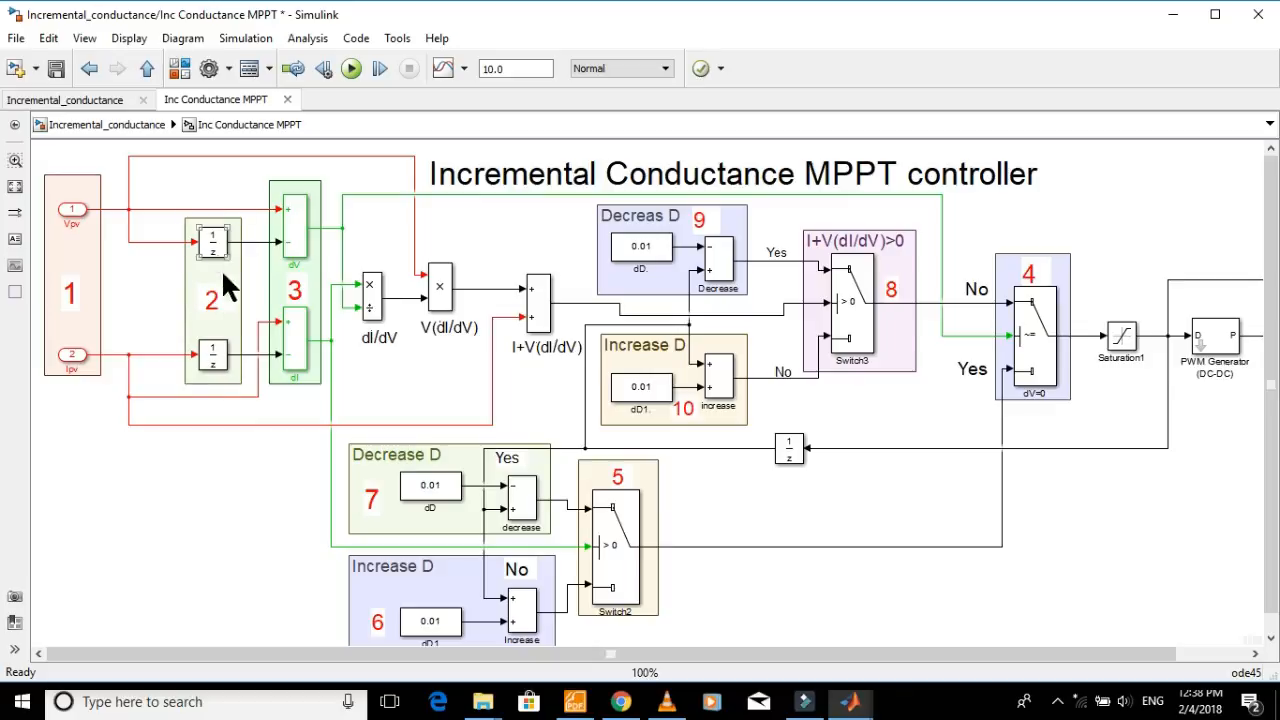
Inspect the parameters of the upper unit delay block in section 2, including its sample time
left_click(207, 320)
left_click(206, 300)
left_click(211, 247)
double_click(206, 235)
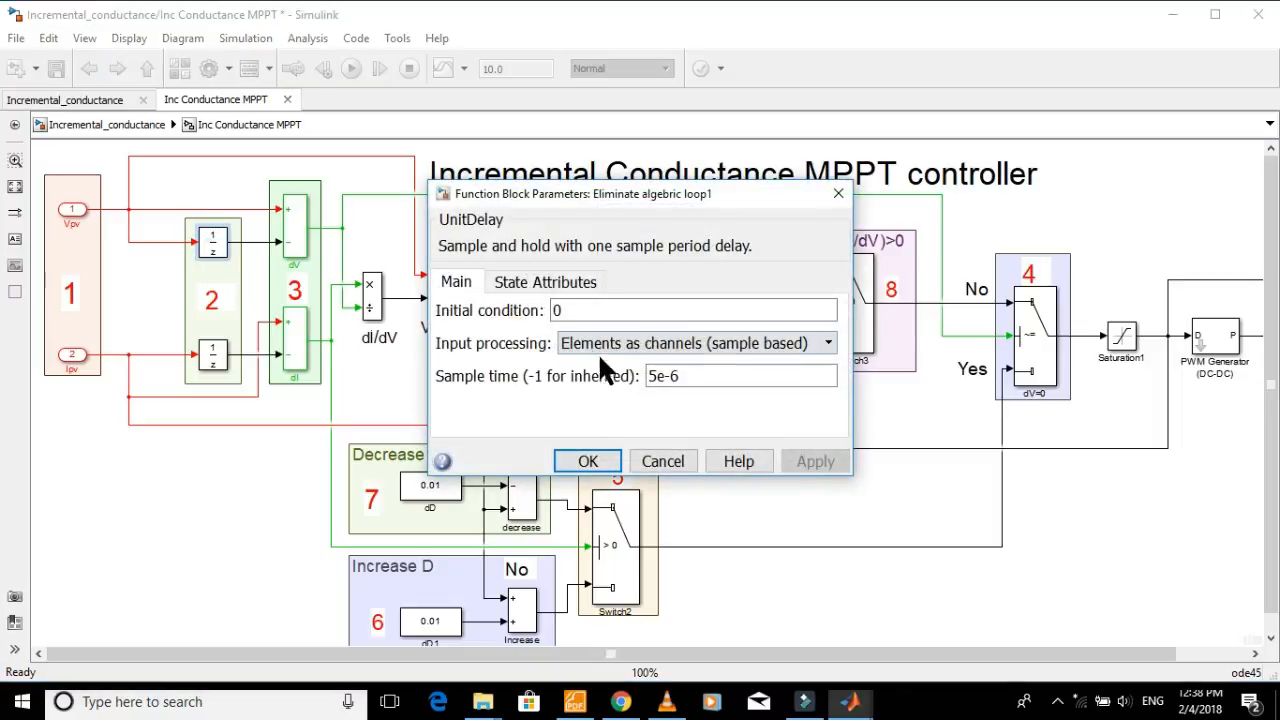
left_click(582, 459)
Return to the top-level model and check the simulation type and sample time in the powergui block's parameters
left_click(107, 124)
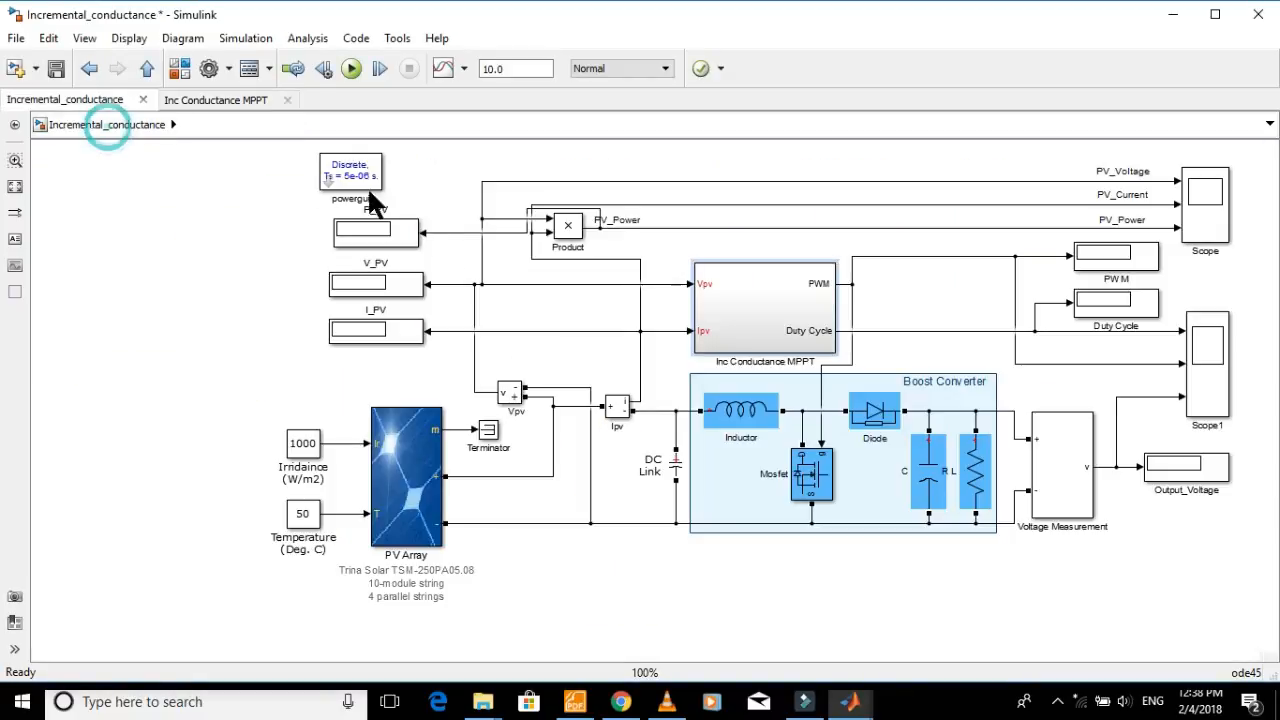
left_click(362, 178)
double_click(362, 178)
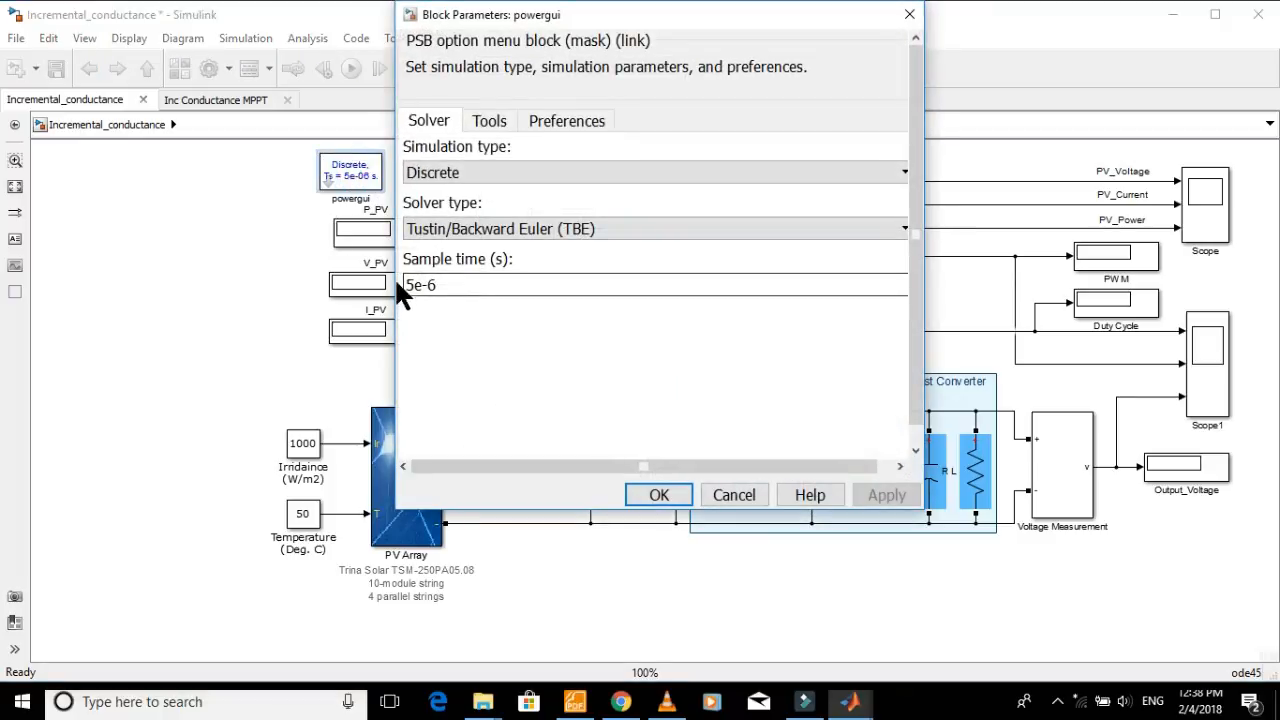
left_click(655, 494)
Reopen the Inc Conductance MPPT subsystem and compare the upper unit delay's sample time with the powergui setting
double_click(745, 322)
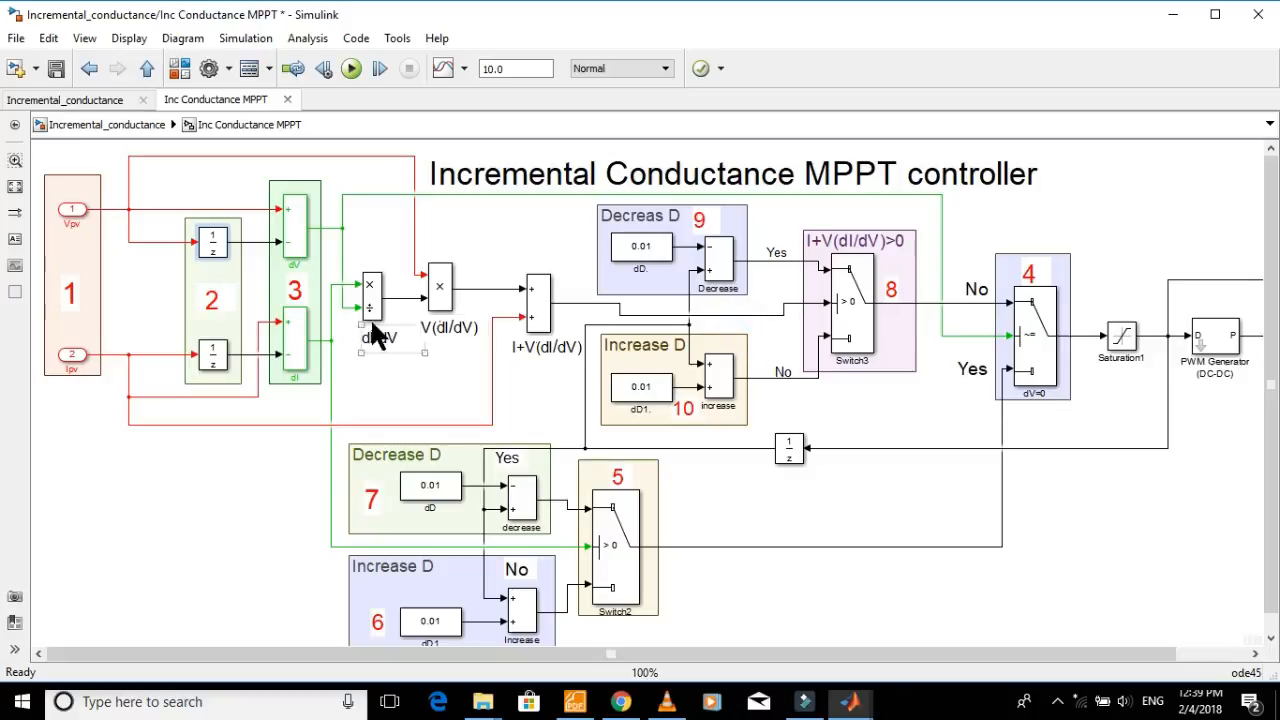
double_click(212, 245)
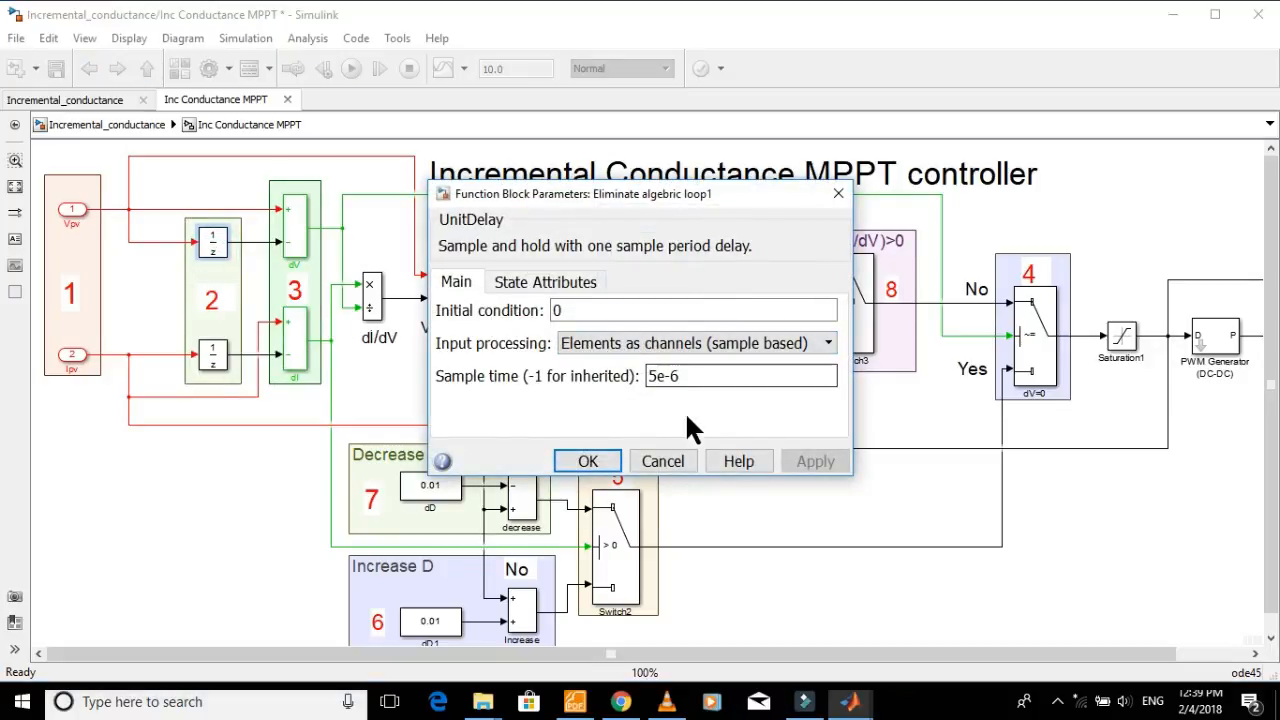
left_click(583, 460)
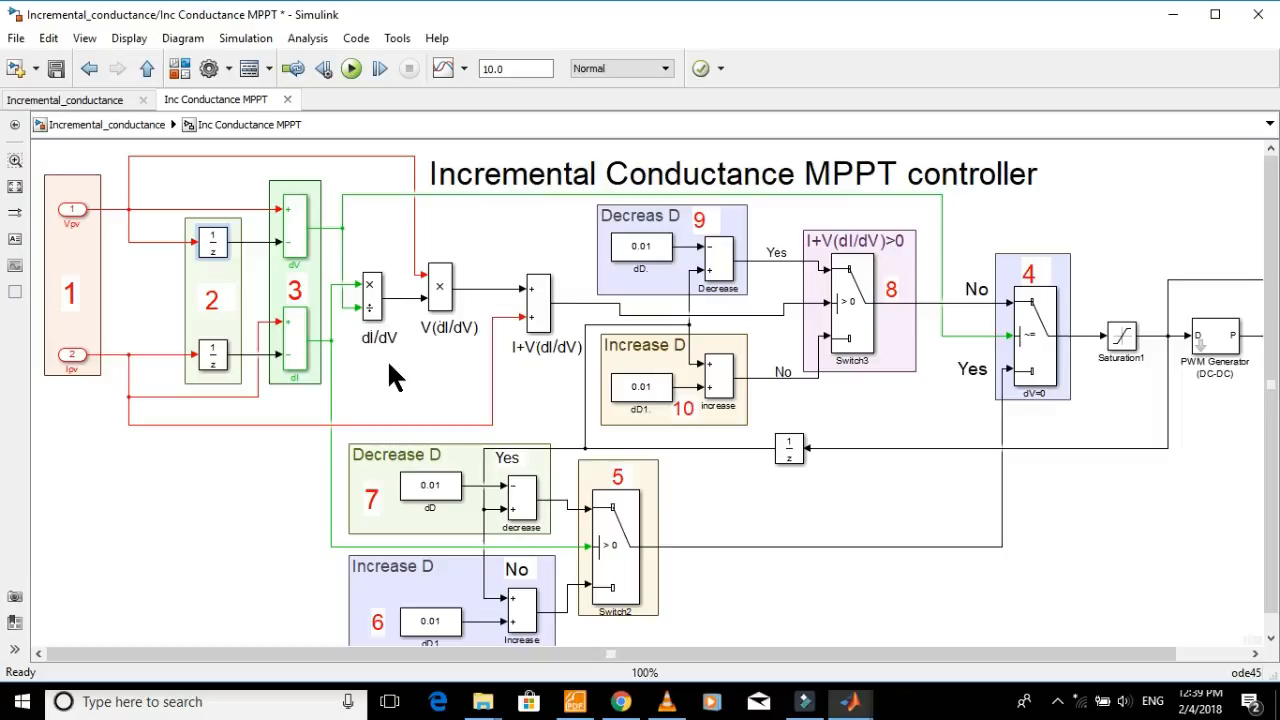
Review the dV=0 switch's available criteria for passing the first input in section 4, and keep u2 ~= 0
left_click_drag(983, 228, 1078, 418)
left_click(1095, 240)
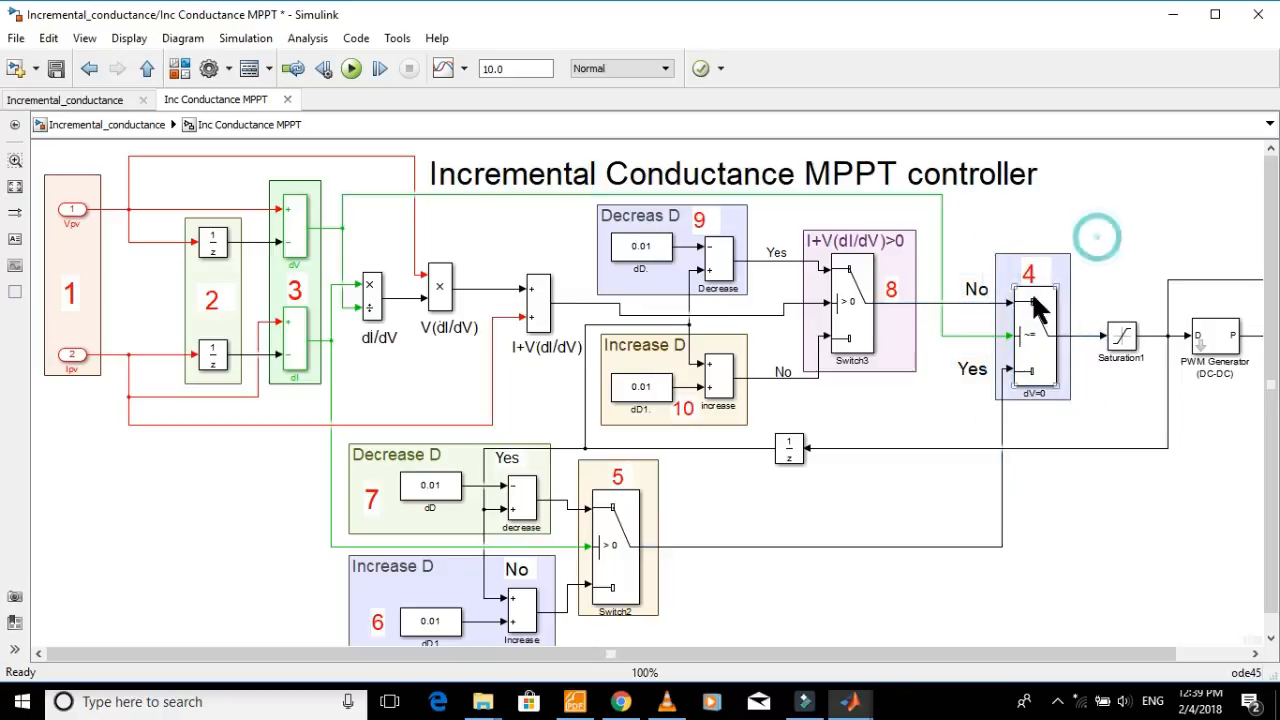
left_click(1025, 316)
double_click(1035, 330)
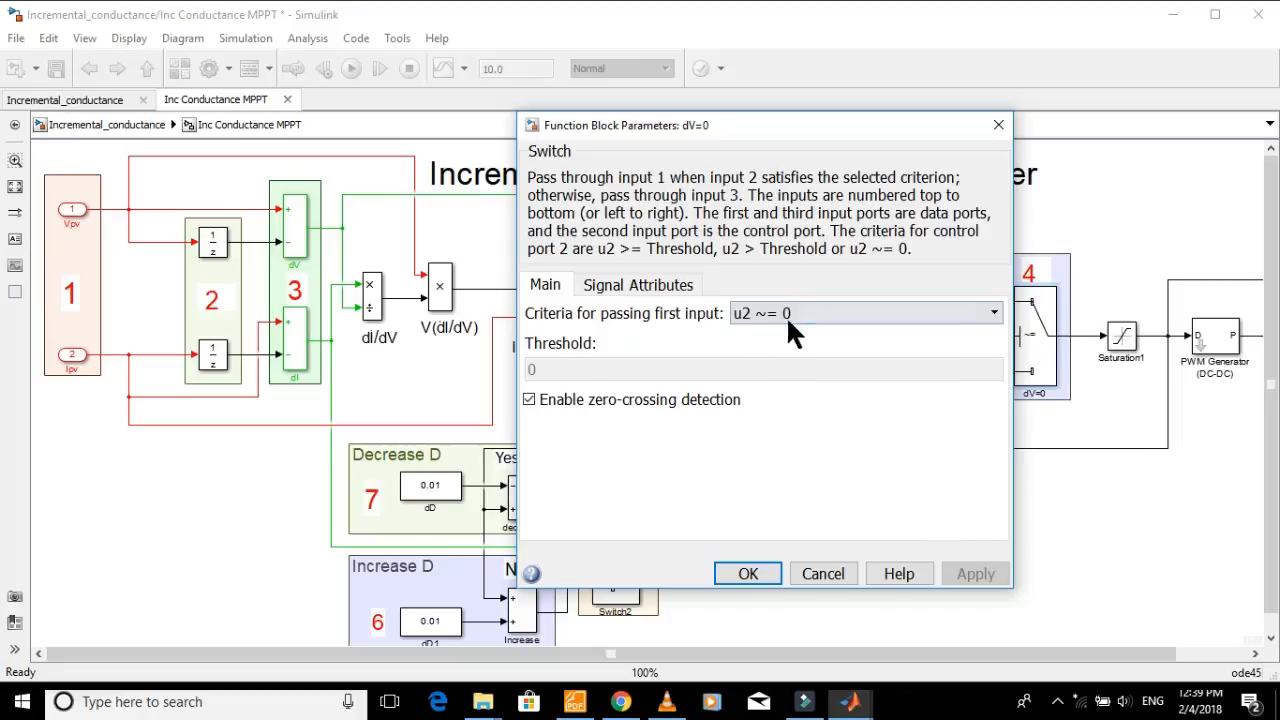
left_click(821, 316)
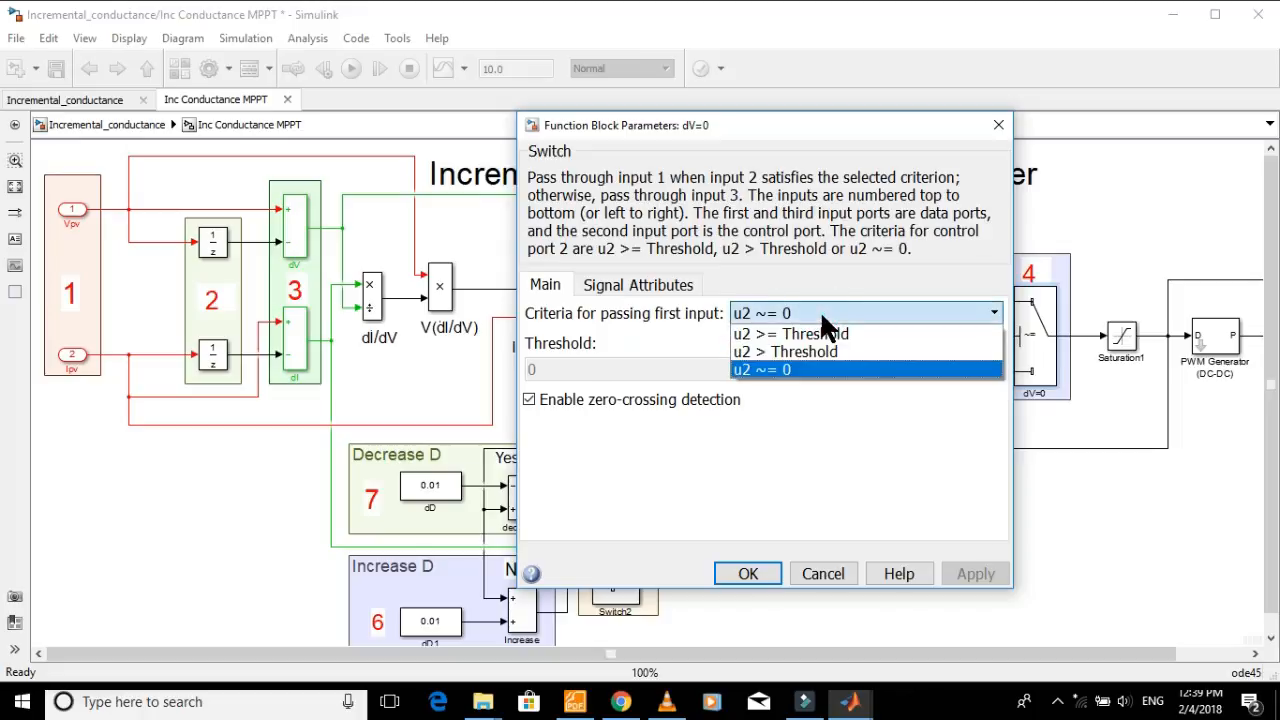
left_click(822, 314)
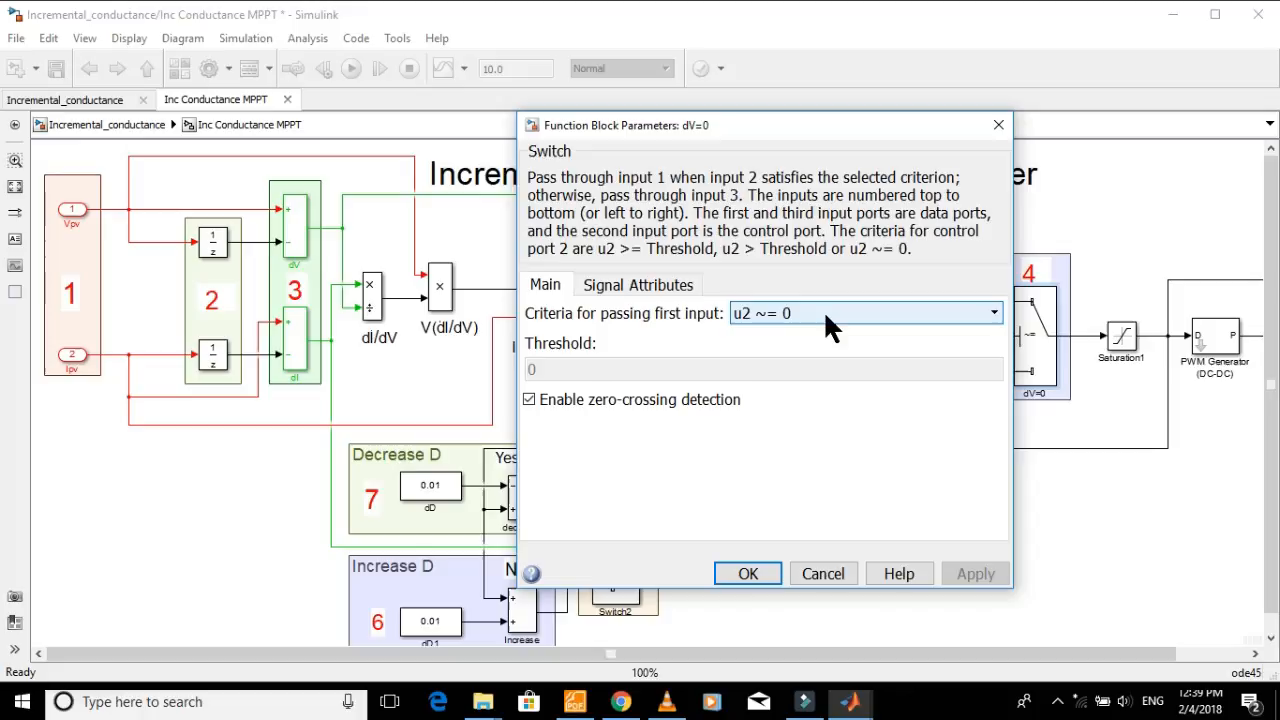
left_click(823, 310)
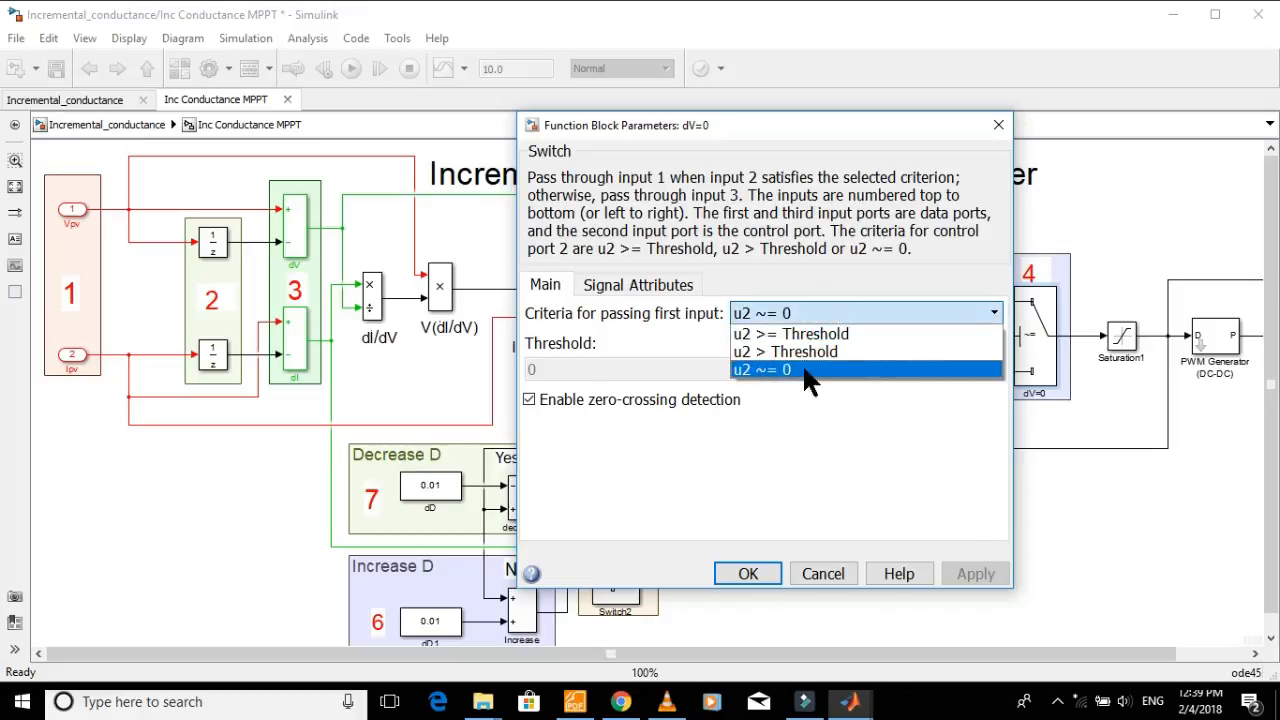
left_click(855, 314)
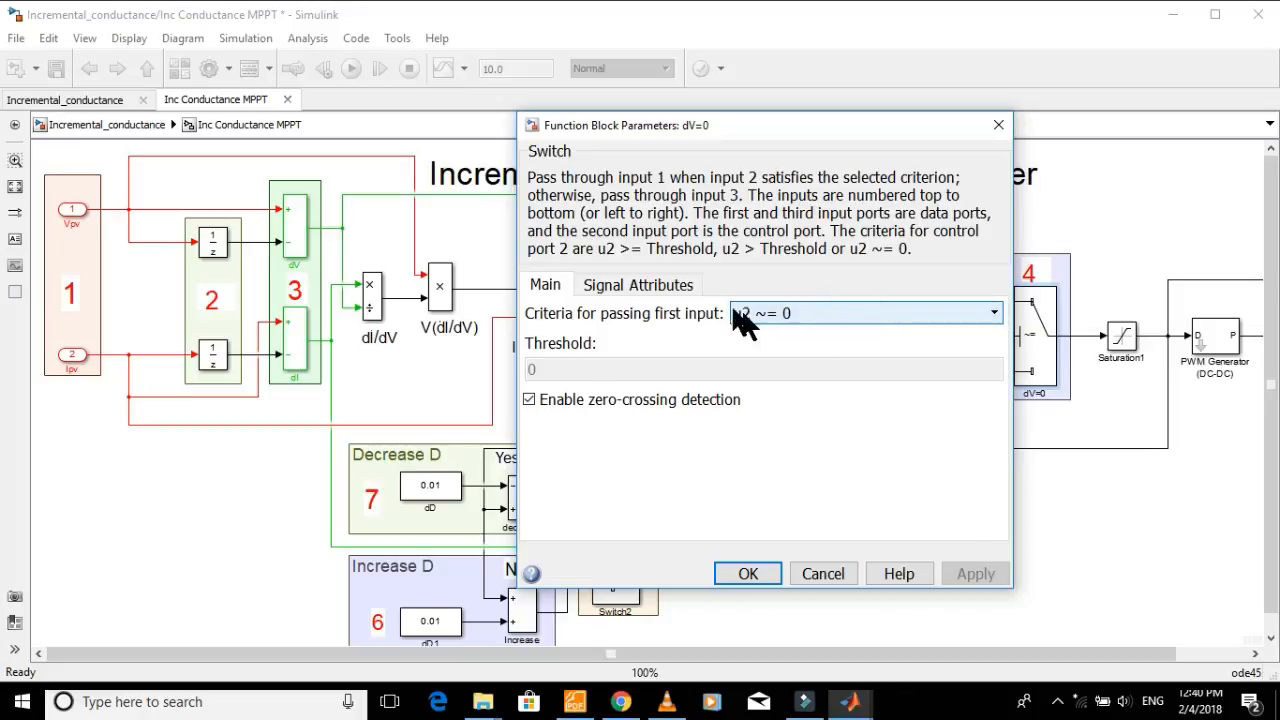
left_click(745, 570)
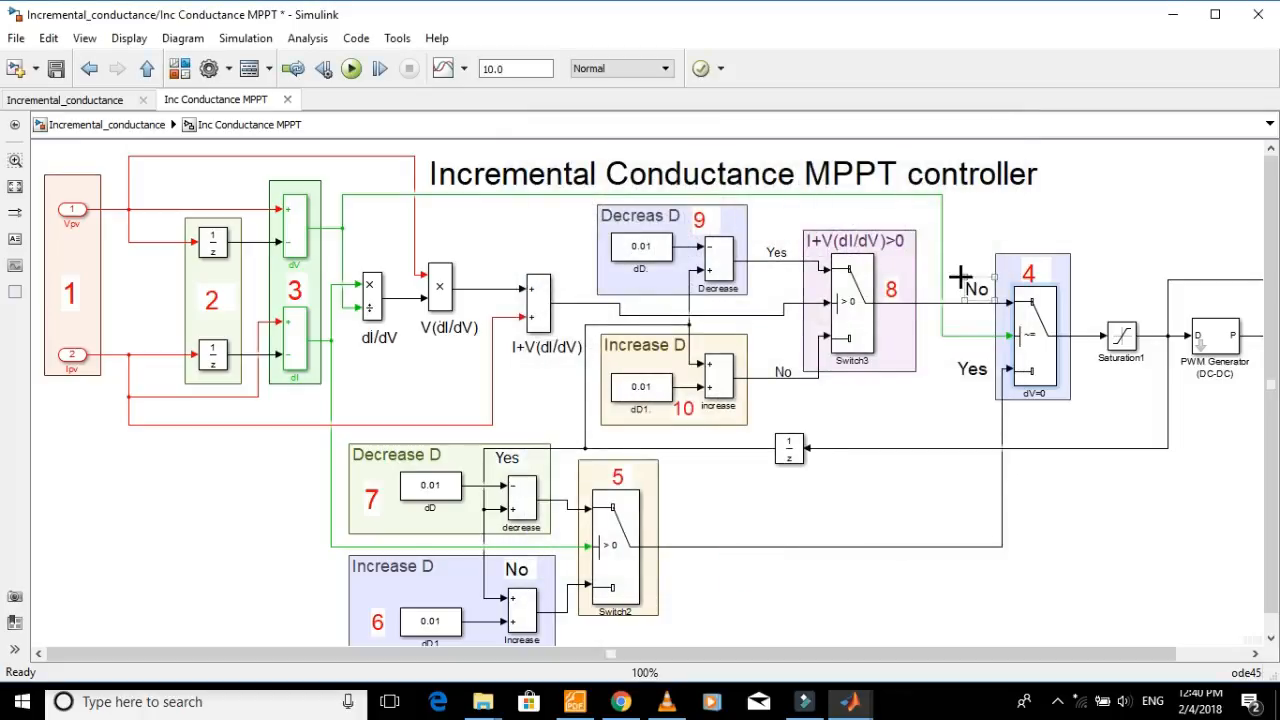
Examine how the No and Yes branches feed the first and third inputs of the dV=0 switch
left_click(962, 366)
left_click(970, 293)
left_click(972, 366)
left_click(1022, 379)
left_click(1012, 302)
left_click(1047, 306)
left_click(984, 298)
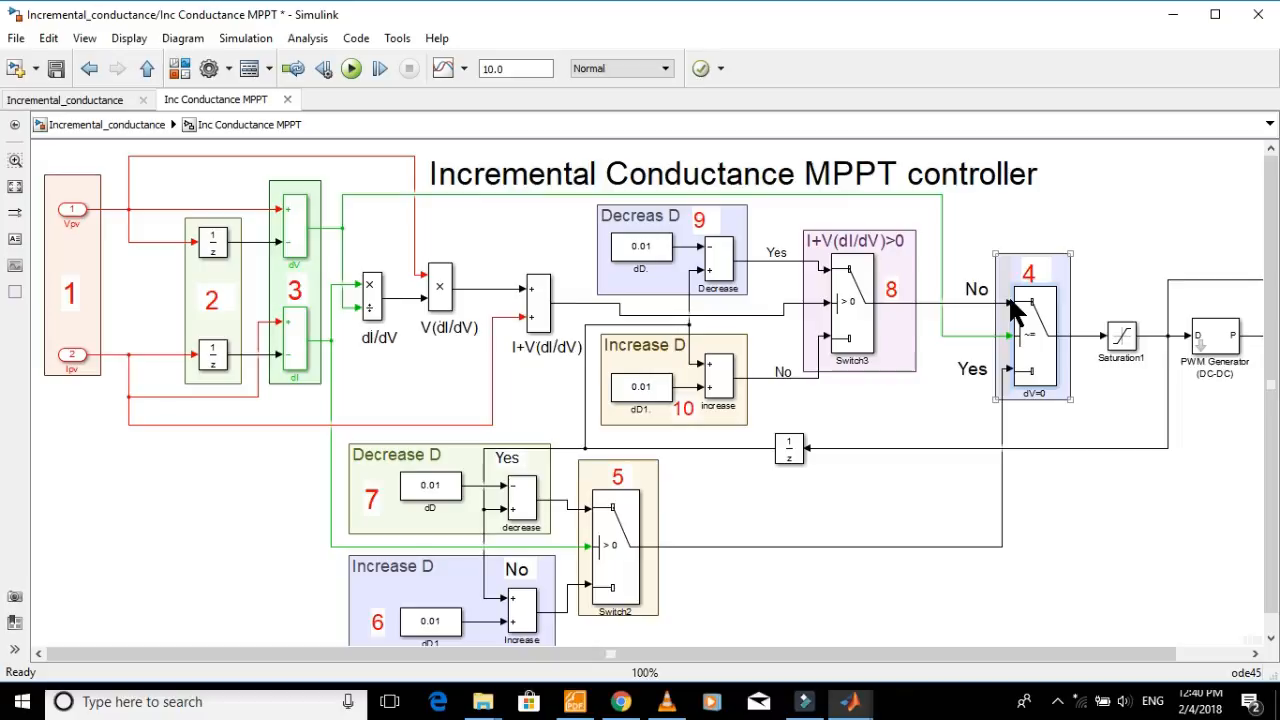
Examine the section 5 switch and how the section 7 and section 6 duty cycle blocks feed it
left_click(603, 470)
left_click(632, 515)
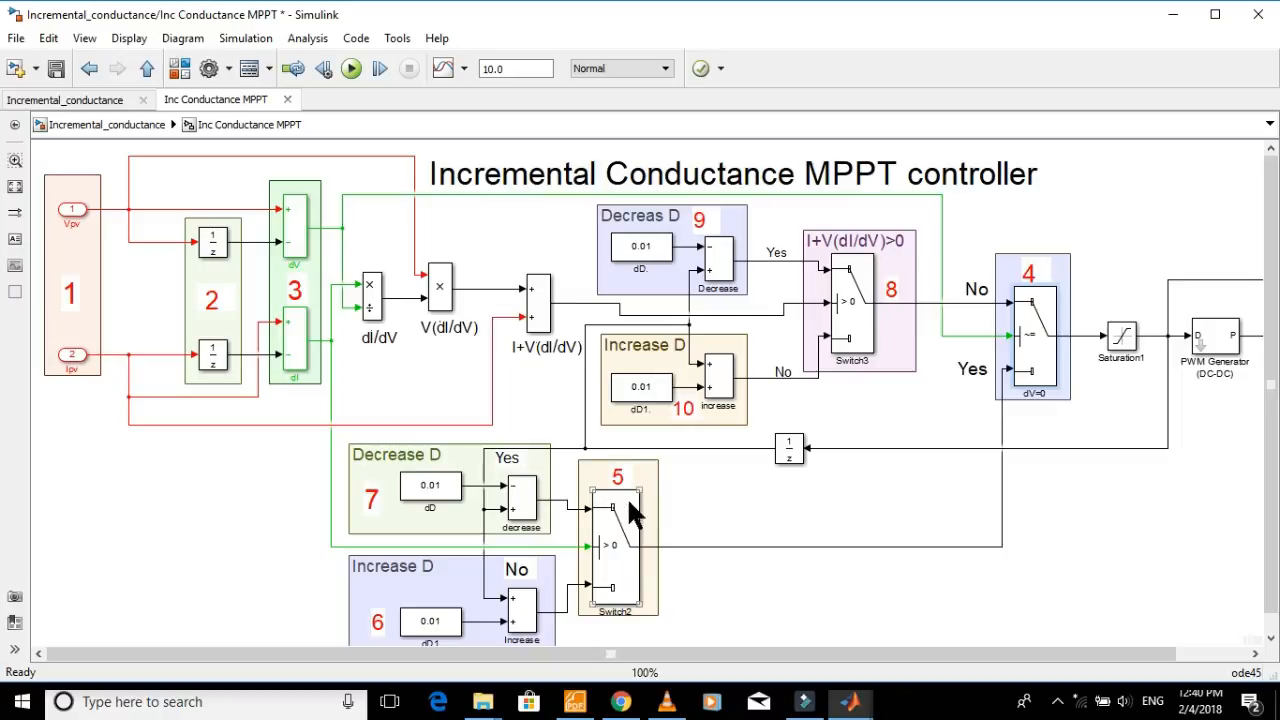
left_click(371, 487)
left_click_drag(1271, 350, 1273, 396)
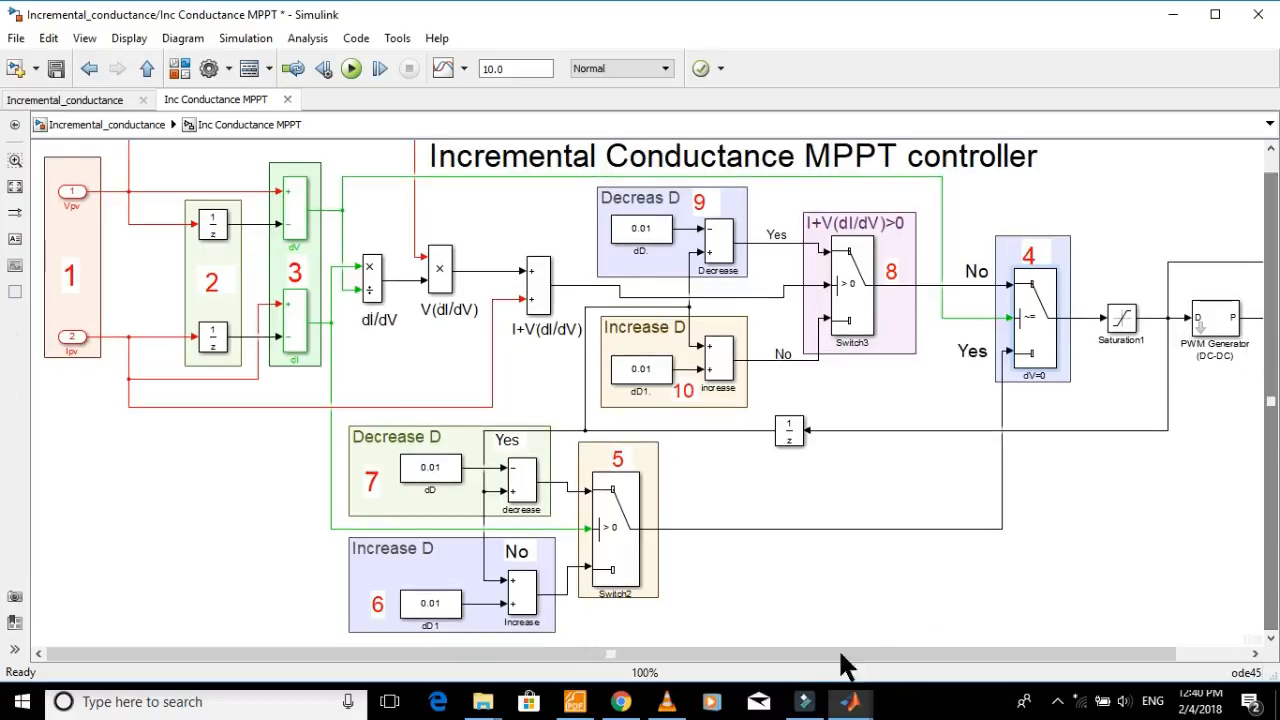
Switch to the flowchart in Foxit Reader and highlight the I+V(ΔI/ΔV)=0 and ΔI=0 decisions below step 4
left_click(574, 701)
scroll(735, 315, "down", 3)
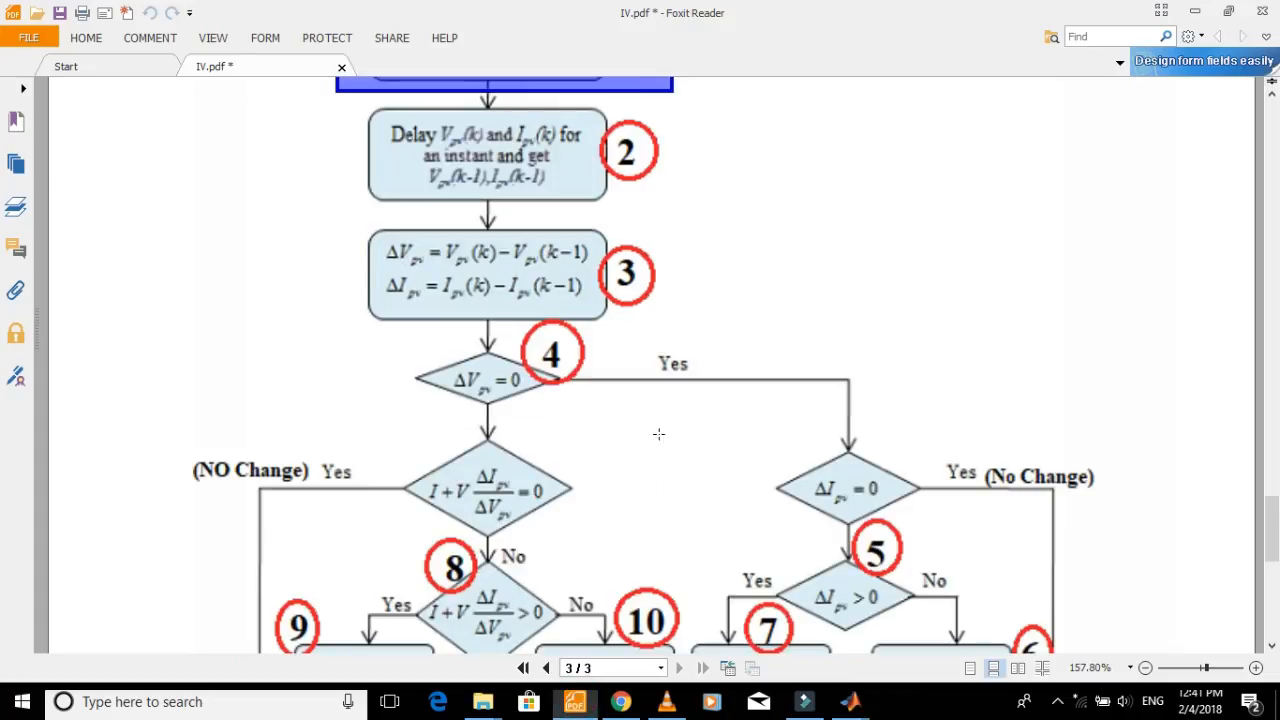
left_click_drag(406, 440, 559, 521)
left_click_drag(777, 433, 911, 518)
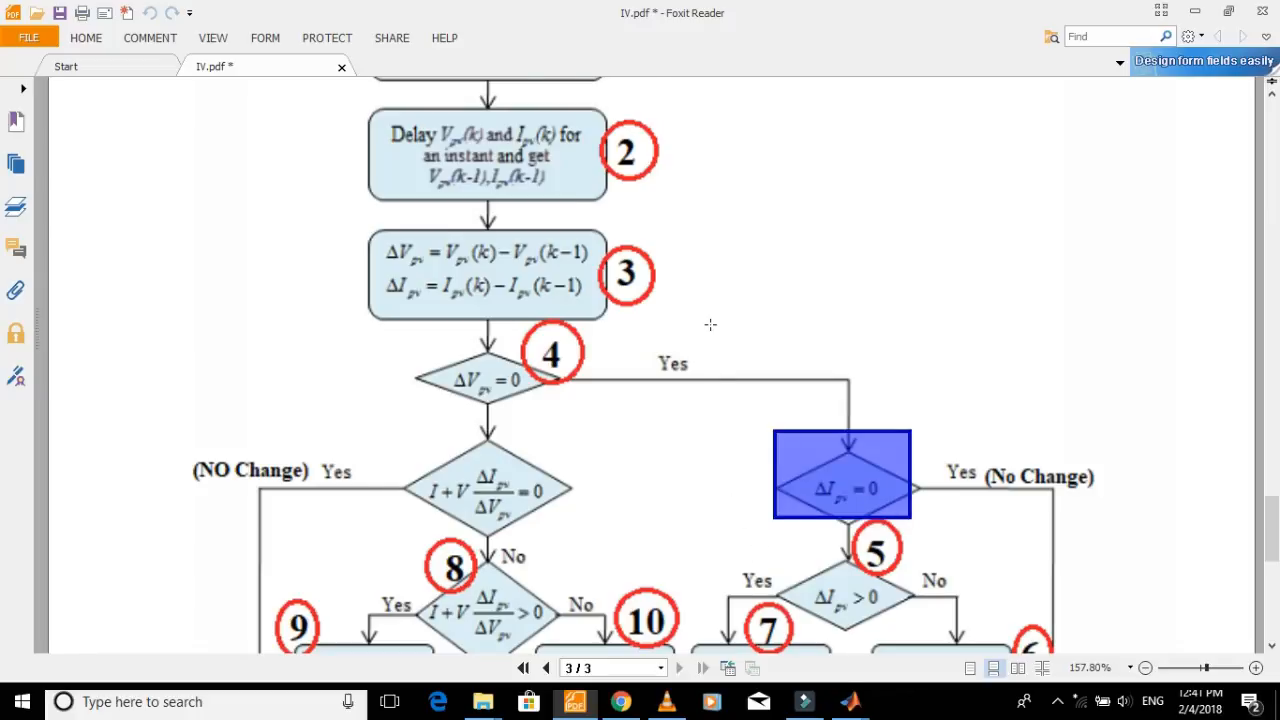
scroll(710, 324, "down", 3)
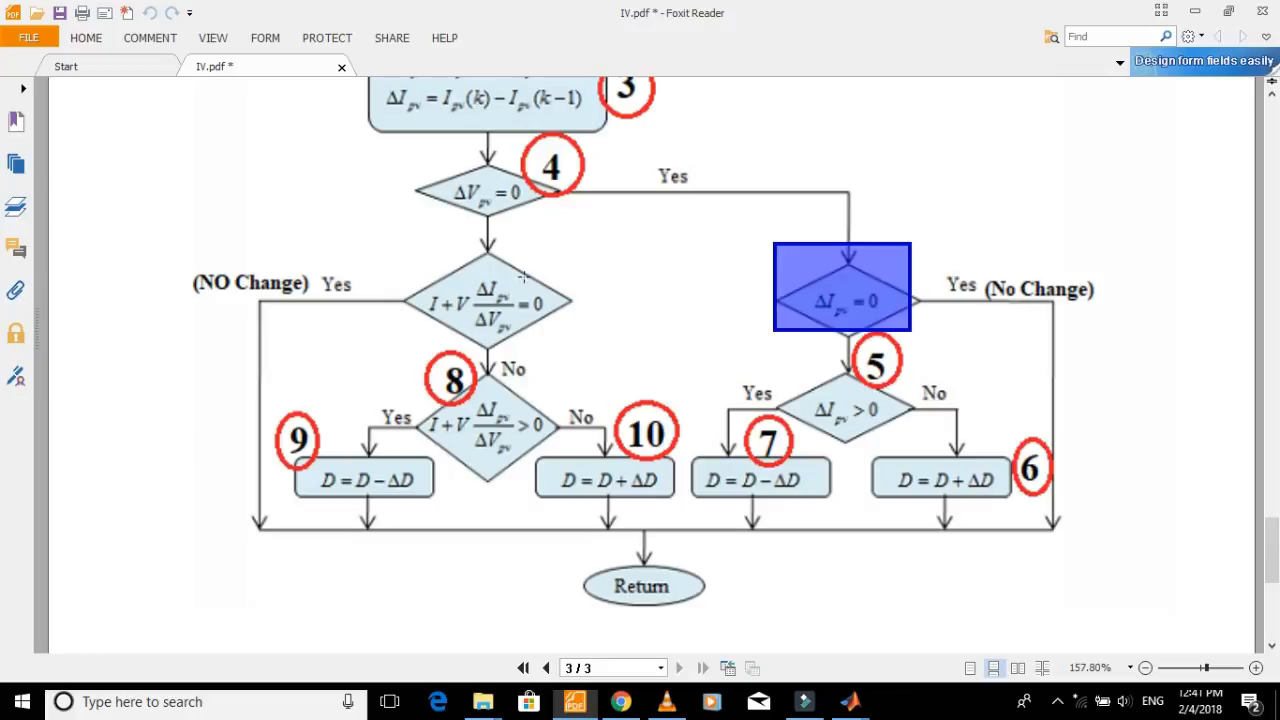
left_click_drag(448, 259, 913, 320)
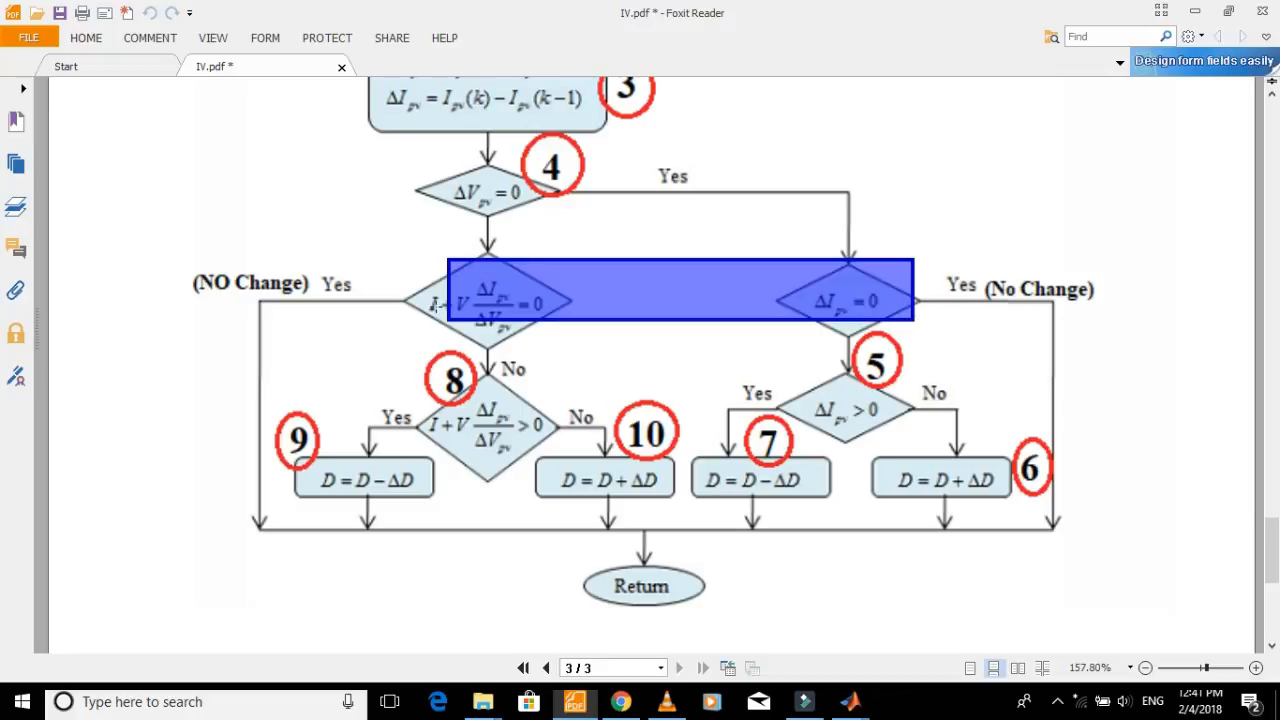
Trace the two No Change branches and the paths from the zero checks to decisions 5 and 8 in the flowchart
left_click(428, 303)
left_click_drag(189, 260, 295, 298)
left_click_drag(982, 274, 1100, 303)
left_click(1057, 294)
left_click_drag(836, 347, 869, 430)
left_click_drag(466, 366, 514, 454)
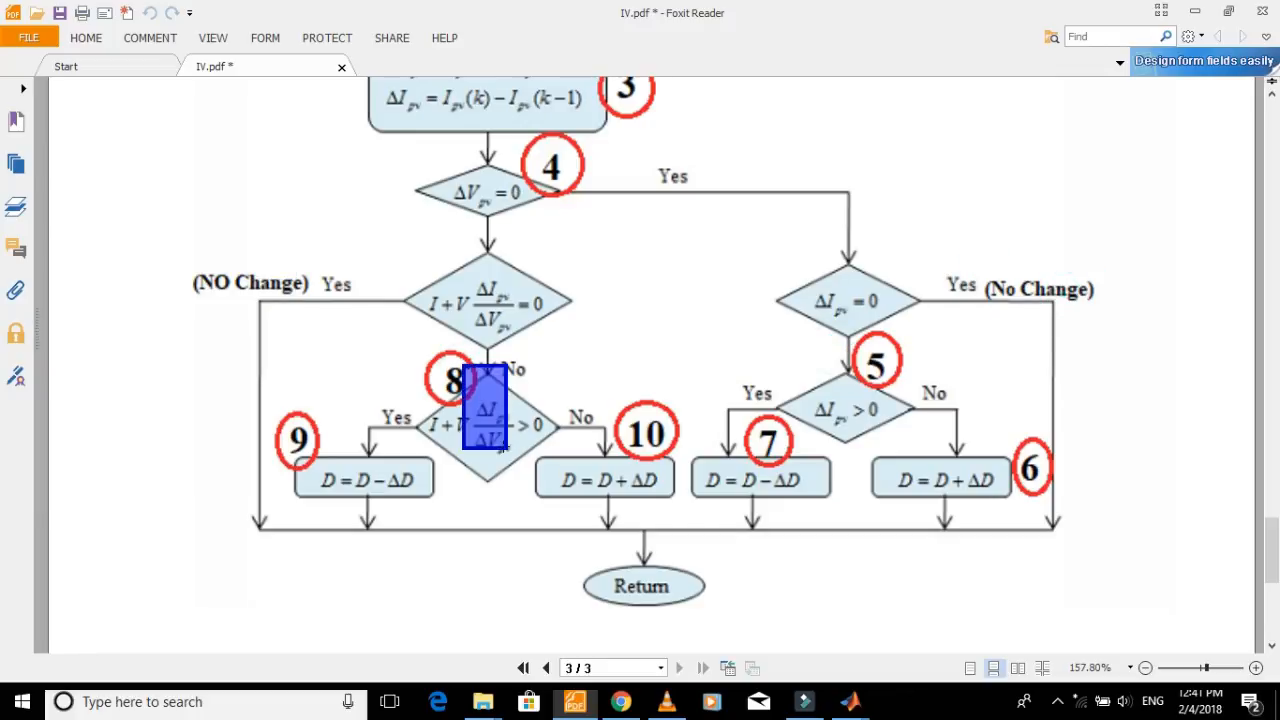
left_click(557, 375)
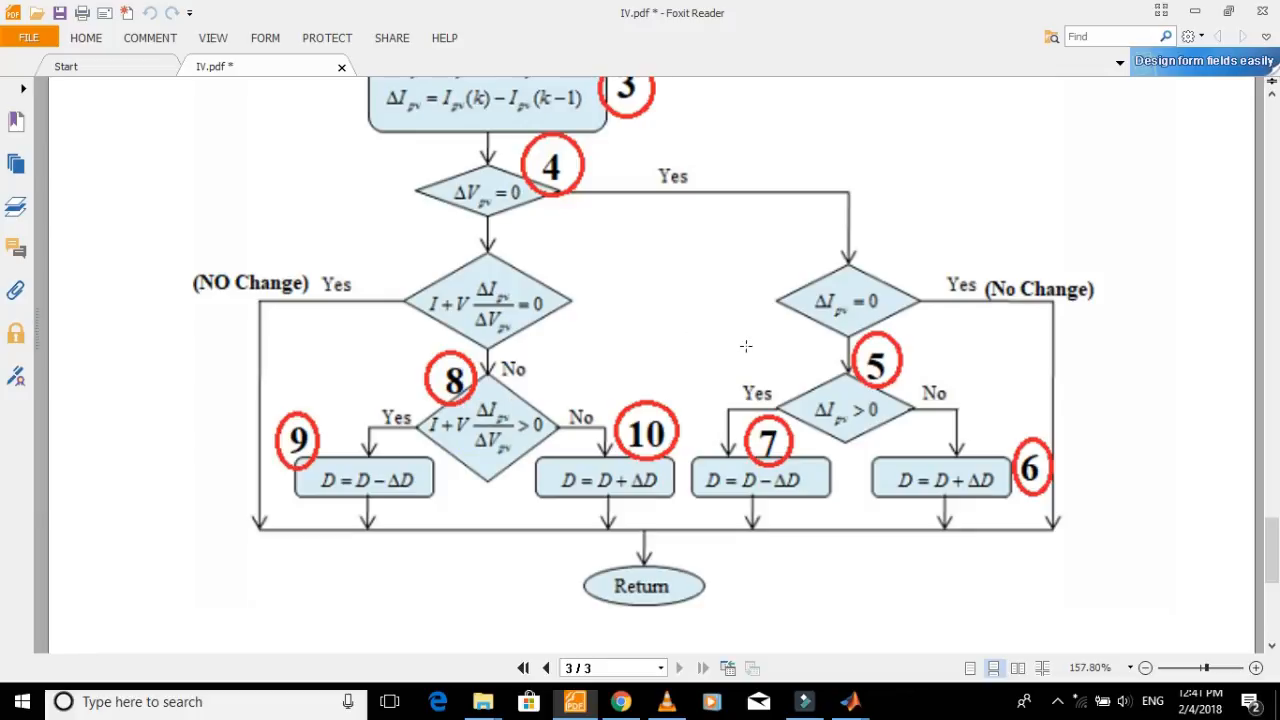
Switch back to the Simulink MPPT subsystem and check the upper and lower limits of the Saturation1 block ahead of the PWM Generator
mouse_move(849, 701)
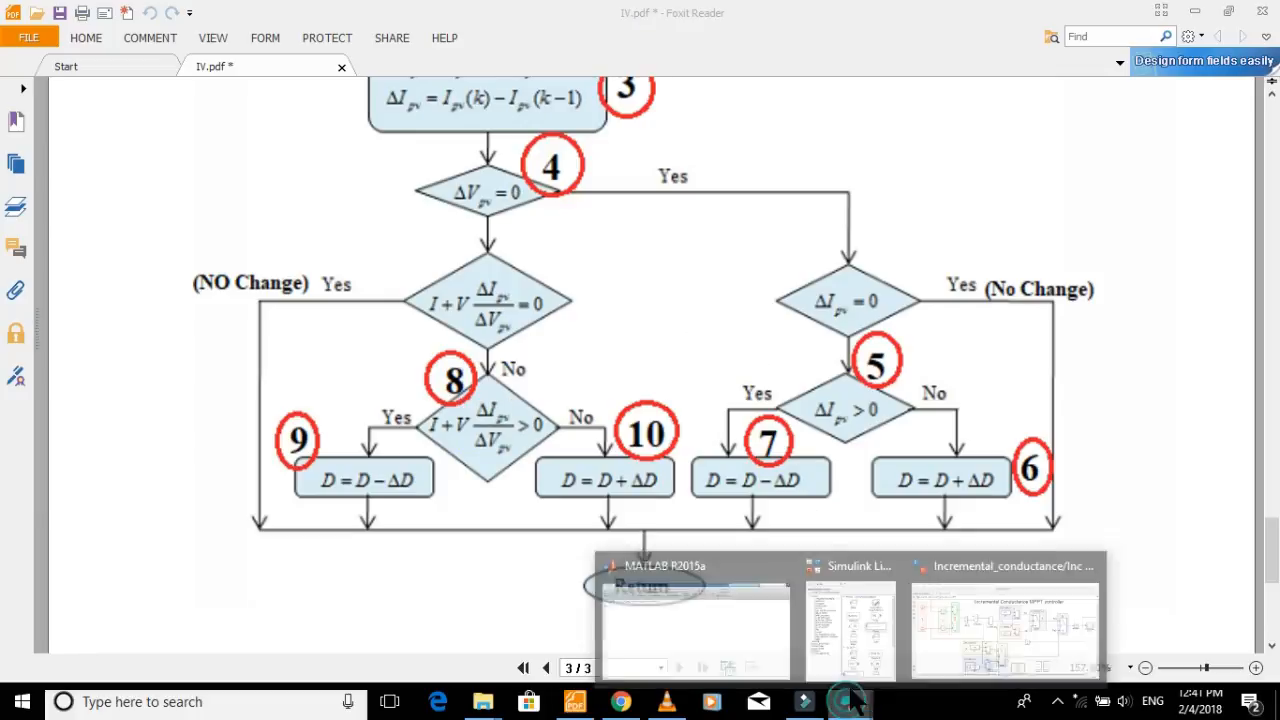
left_click(953, 632)
left_click(1122, 320)
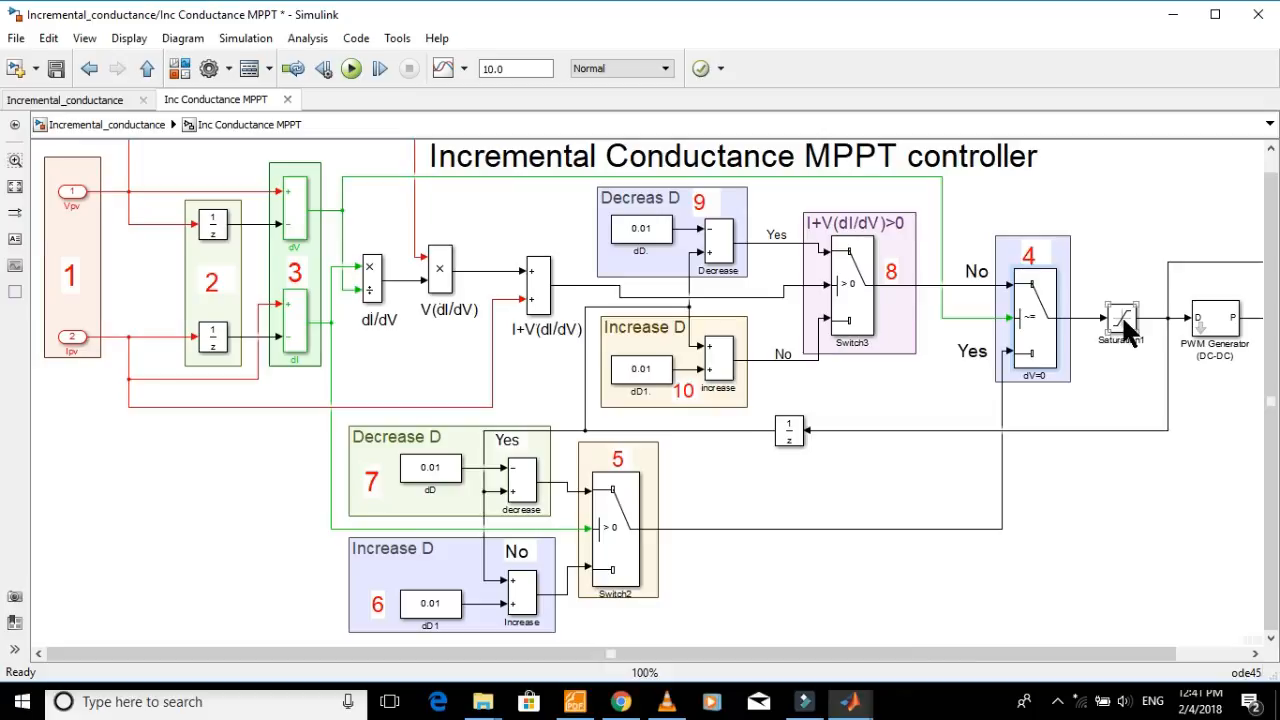
double_click(1114, 320)
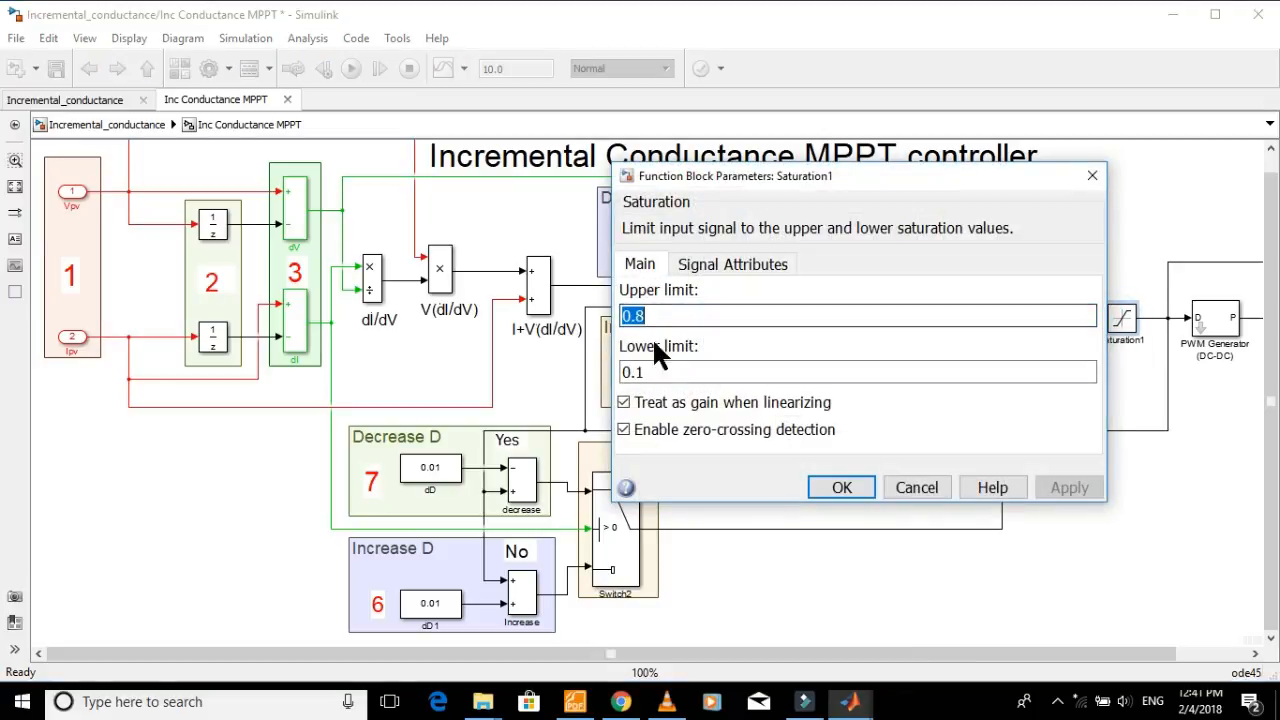
left_click(844, 486)
left_click_drag(708, 654, 960, 590)
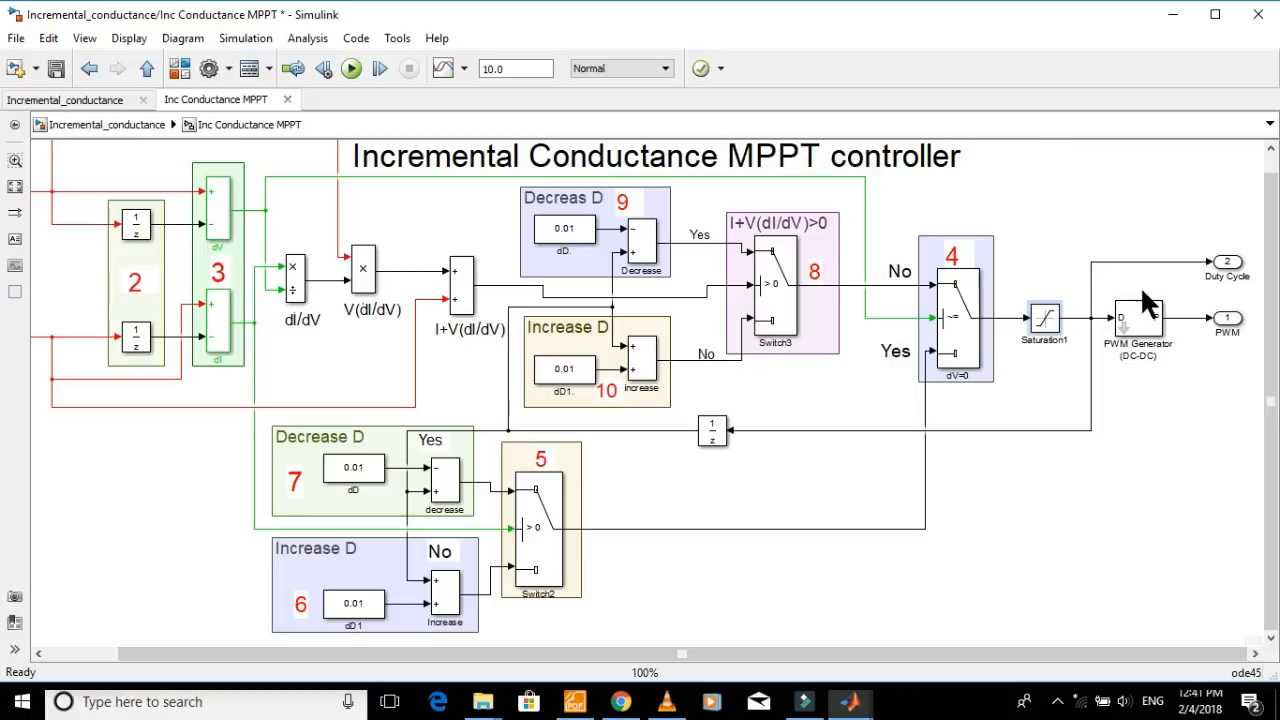